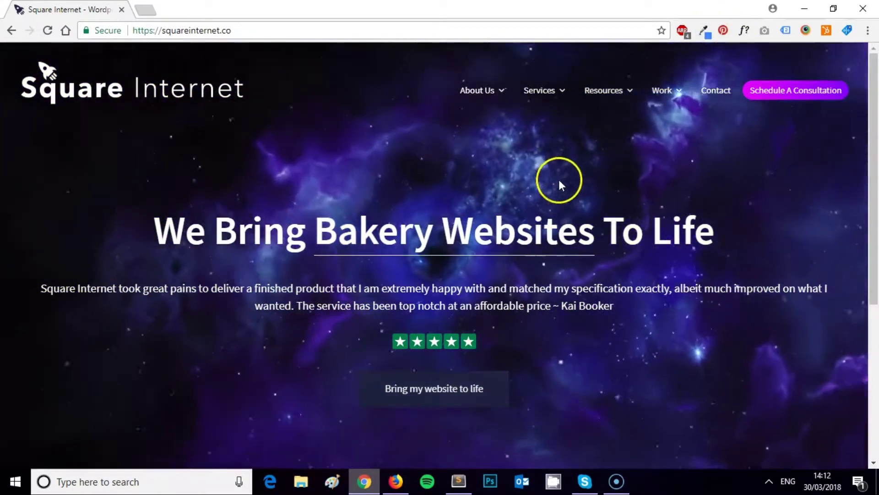
- Scroll down the Square Internet homepage to view more of its content
{"action": "scroll", "coordinate": [559, 182], "scroll_direction": "down", "scroll_amount": 2}
{"action": "scroll", "coordinate": [558, 165], "scroll_direction": "up", "scroll_amount": 2}
{"action": "scroll", "coordinate": [557, 168], "scroll_direction": "down", "scroll_amount": 3}
{"action": "scroll", "coordinate": [558, 169], "scroll_direction": "down", "scroll_amount": 3}
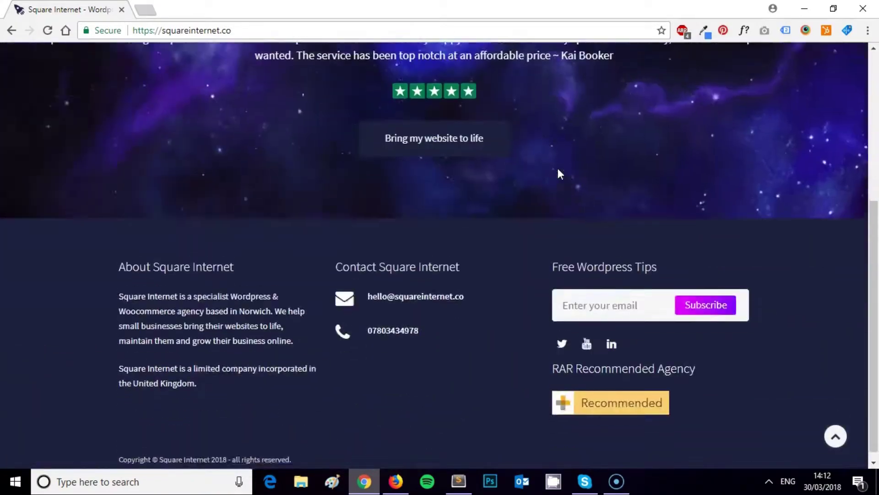
{"action": "scroll", "coordinate": [558, 168], "scroll_direction": "up", "scroll_amount": 5}
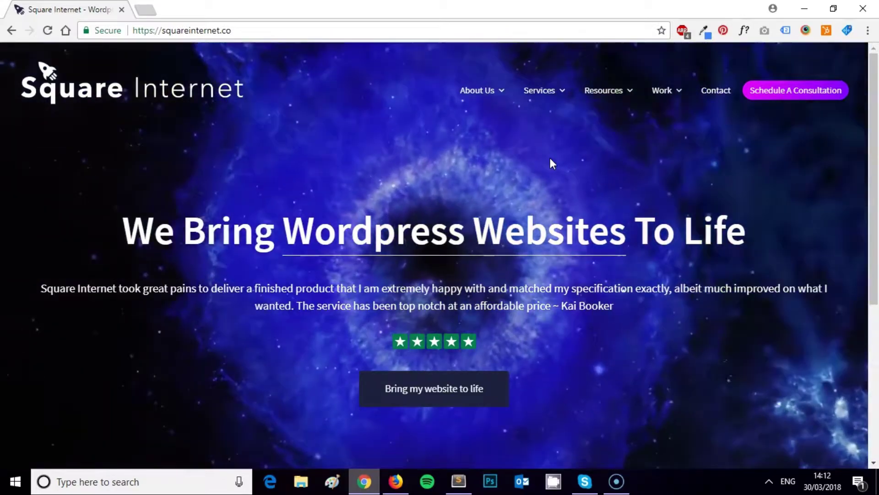
{"action": "scroll", "coordinate": [528, 158], "scroll_direction": "down", "scroll_amount": 3}
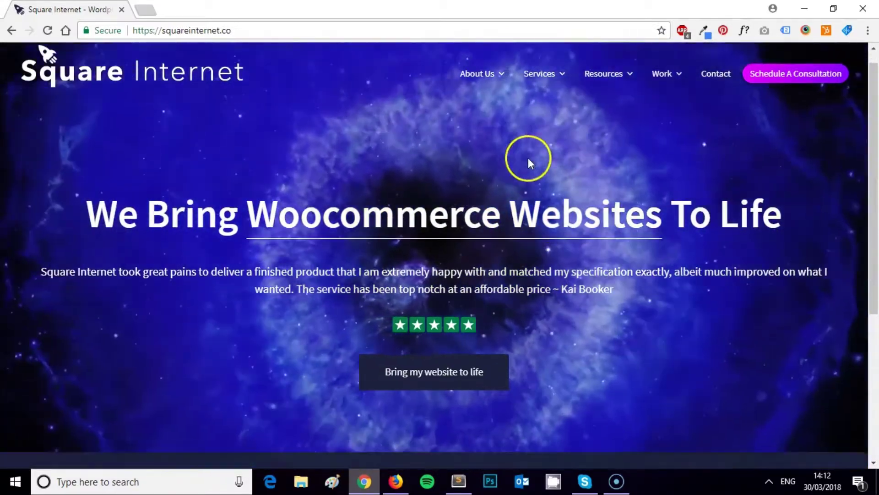
{"action": "scroll", "coordinate": [512, 275], "scroll_direction": "down", "scroll_amount": 1}
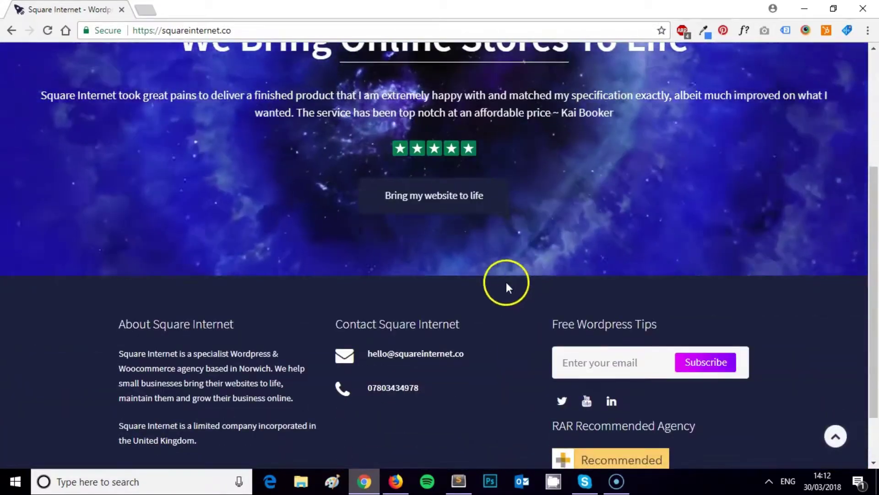
{"action": "scroll", "coordinate": [501, 295], "scroll_direction": "up", "scroll_amount": 4}
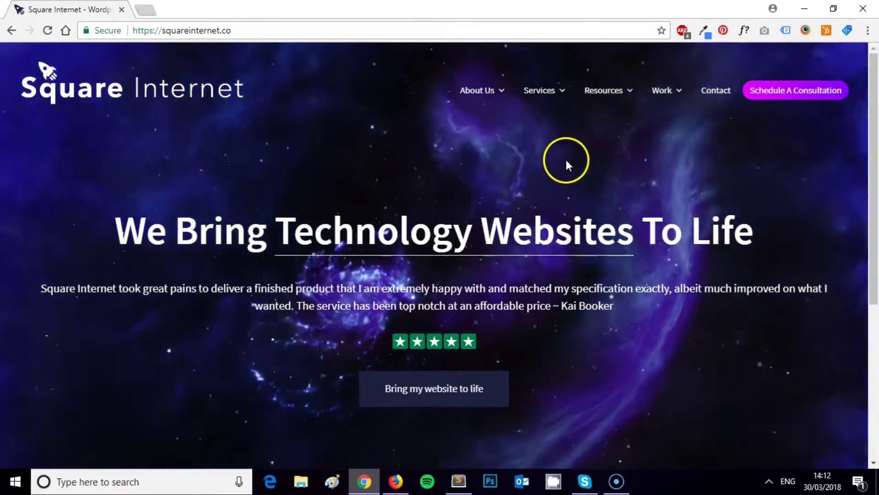
{"action": "scroll", "coordinate": [557, 166], "scroll_direction": "down", "scroll_amount": 3}
{"action": "scroll", "coordinate": [556, 167], "scroll_direction": "down", "scroll_amount": 2}
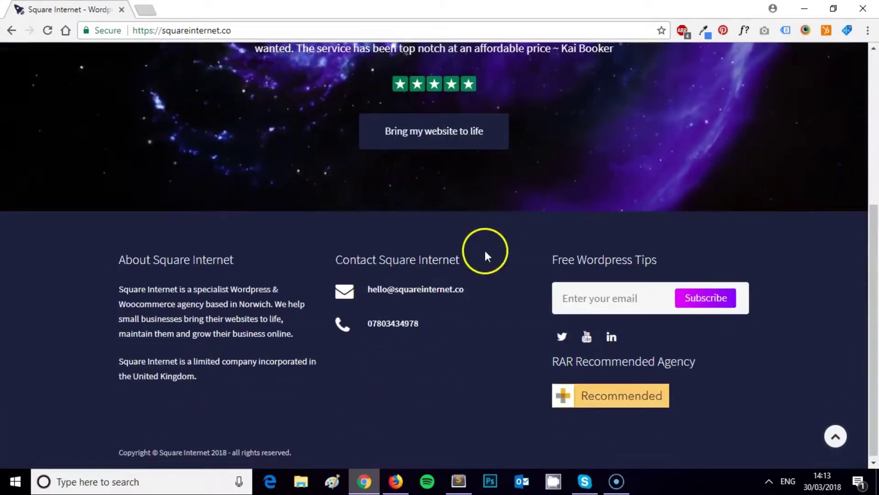
{"action": "scroll", "coordinate": [485, 247], "scroll_direction": "up", "scroll_amount": 5}
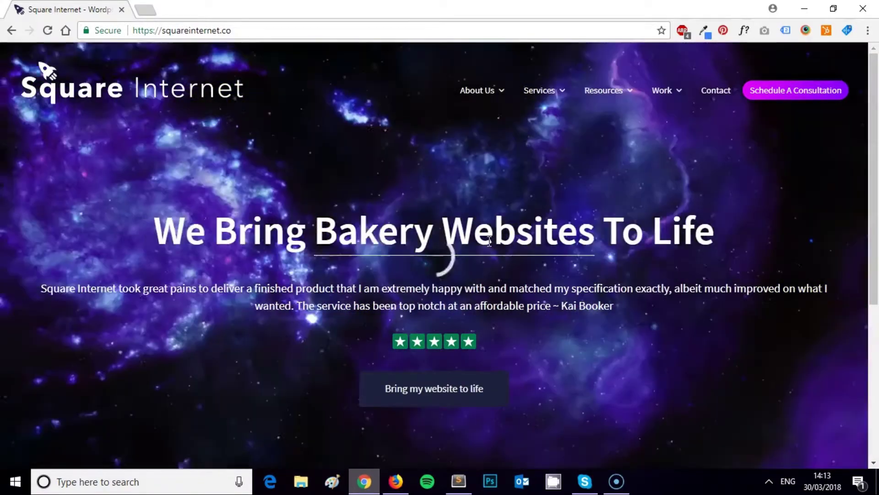
{"action": "scroll", "coordinate": [480, 252], "scroll_direction": "down", "scroll_amount": 2}
{"action": "scroll", "coordinate": [478, 248], "scroll_direction": "down", "scroll_amount": 2}
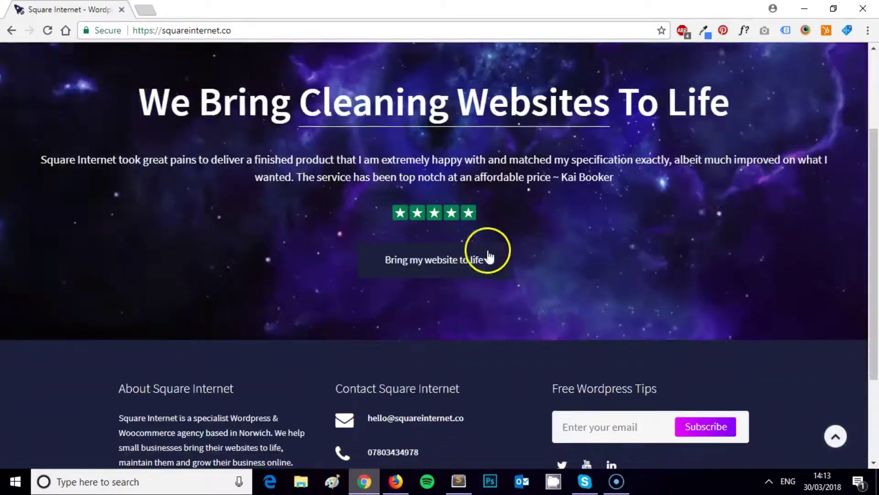
{"action": "scroll", "coordinate": [540, 256], "scroll_direction": "up", "scroll_amount": 4}
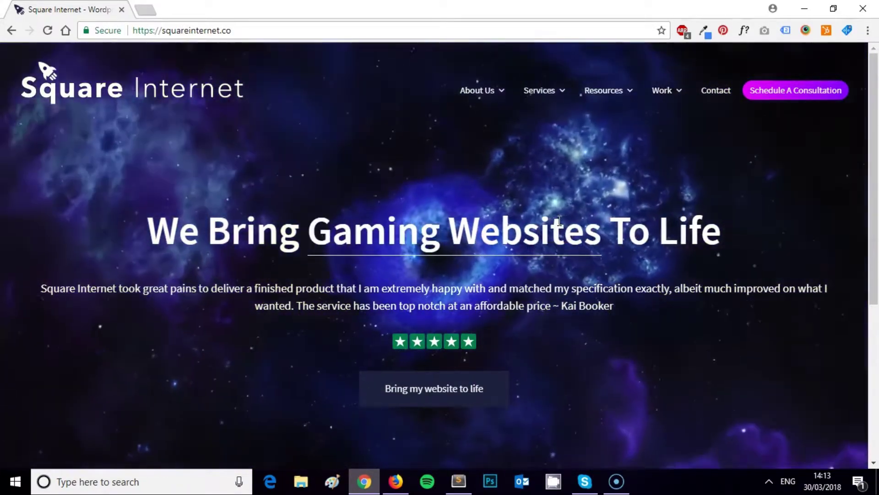
{"action": "scroll", "coordinate": [559, 222], "scroll_direction": "down", "scroll_amount": 2}
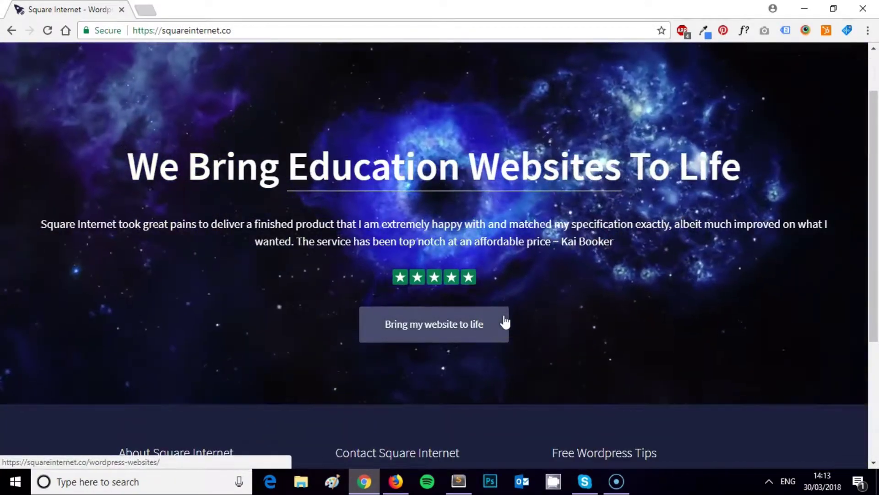
{"action": "scroll", "coordinate": [520, 268], "scroll_direction": "up", "scroll_amount": 2}
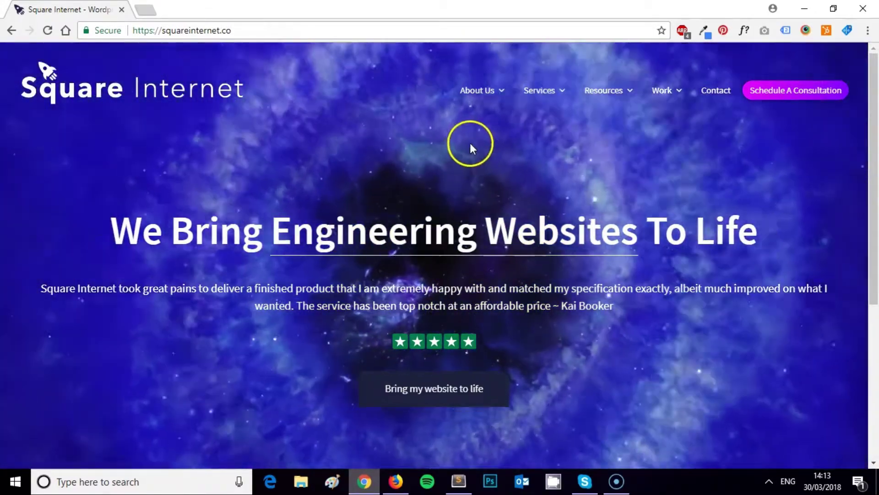
{"action": "scroll", "coordinate": [471, 144], "scroll_direction": "down", "scroll_amount": 3}
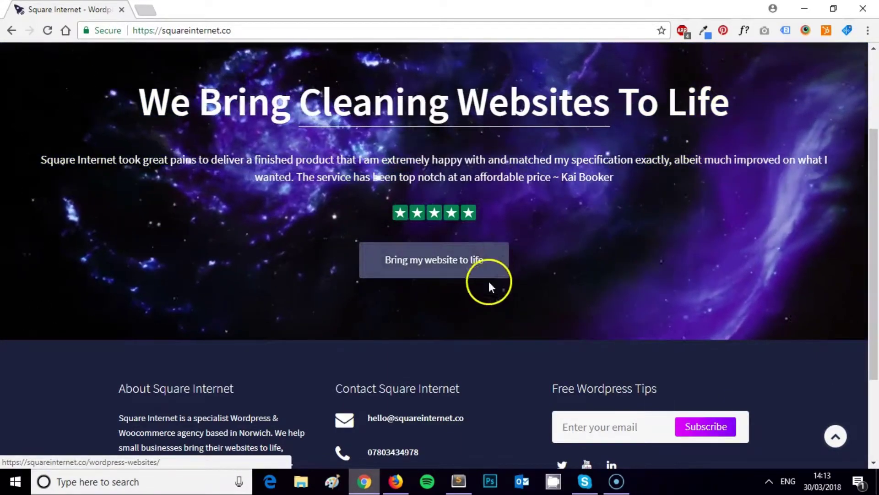
{"action": "scroll", "coordinate": [502, 257], "scroll_direction": "up", "scroll_amount": 3}
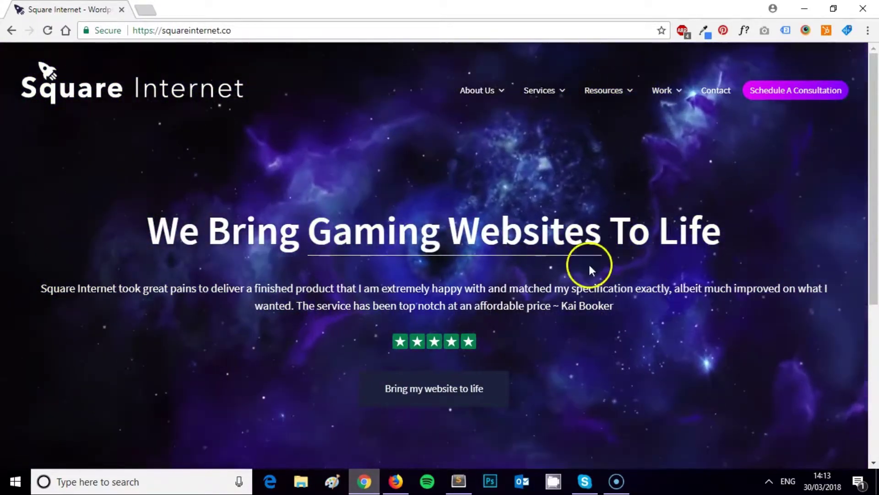
{"action": "scroll", "coordinate": [591, 271], "scroll_direction": "down", "scroll_amount": 3}
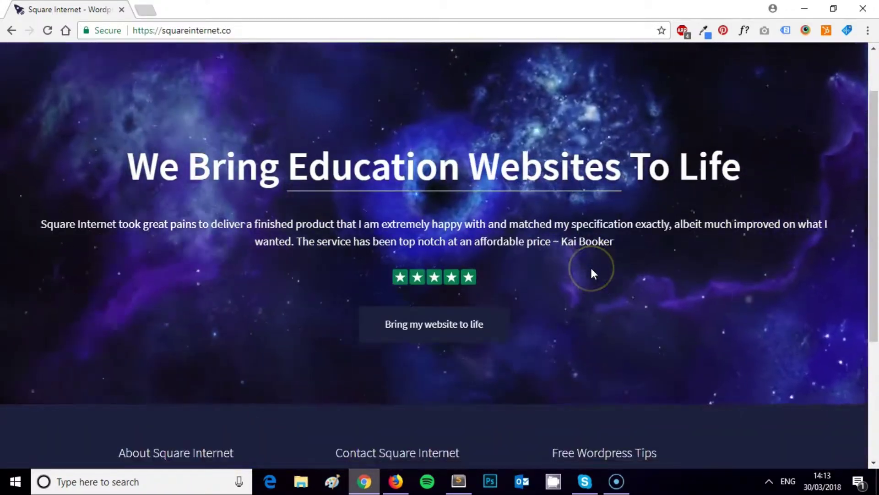
{"action": "scroll", "coordinate": [591, 271], "scroll_direction": "up", "scroll_amount": 3}
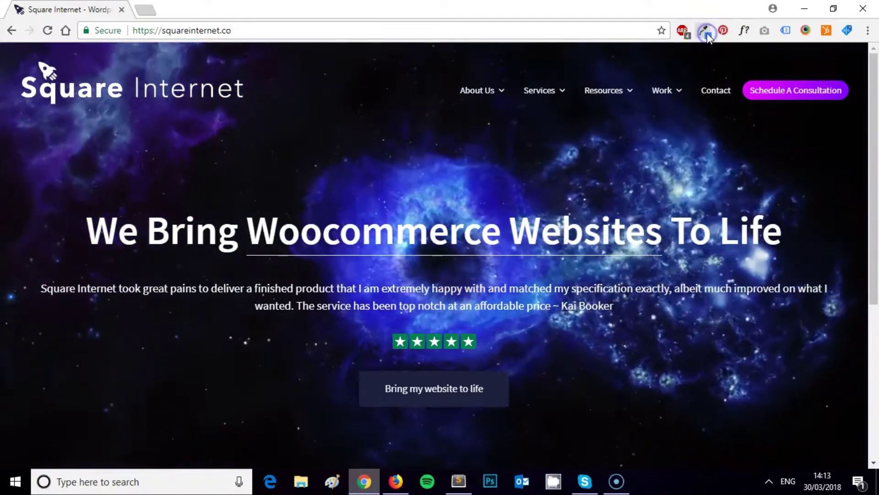
- Open Eye Dropper and inspect the stored colour's hex code and rgb value
{"action": "left_click", "coordinate": [707, 33]}
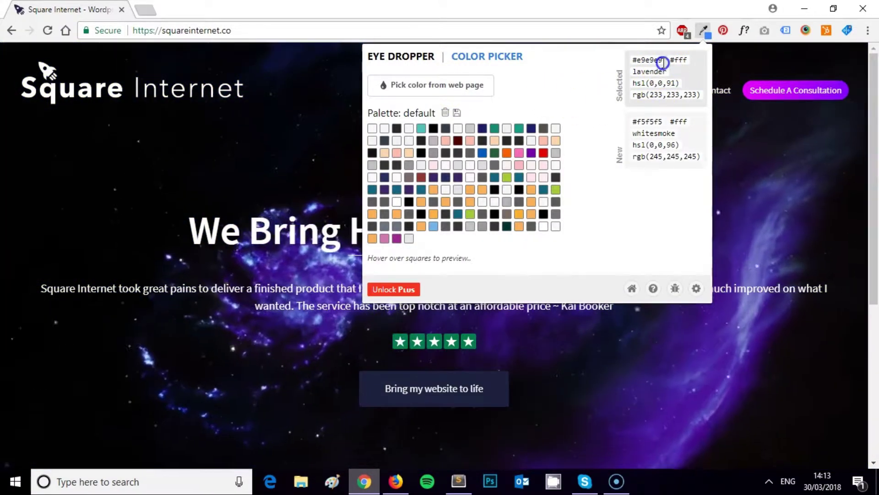
{"action": "double_click", "coordinate": [647, 60]}
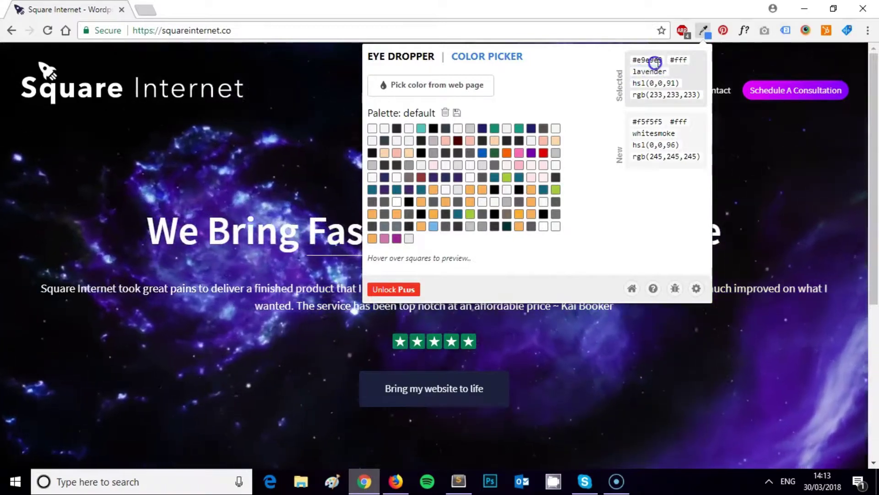
{"action": "left_click", "coordinate": [652, 83]}
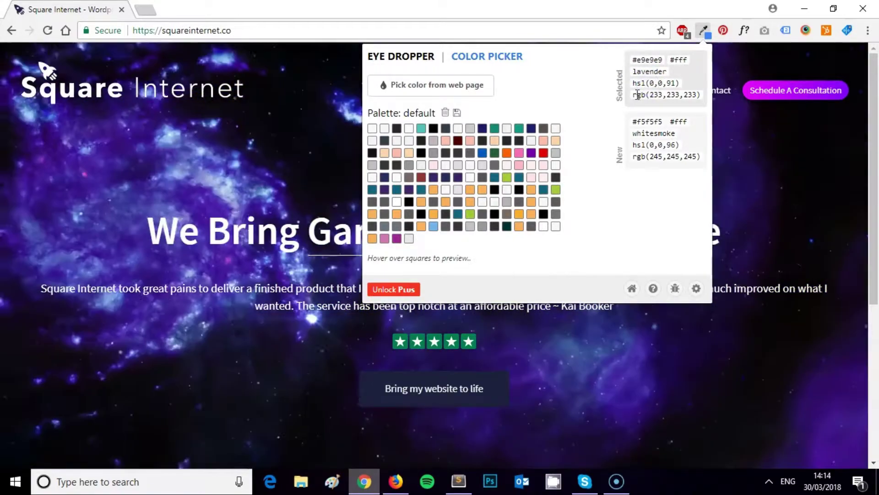
{"action": "left_click_drag", "start_coordinate": [634, 95], "coordinate": [697, 90]}
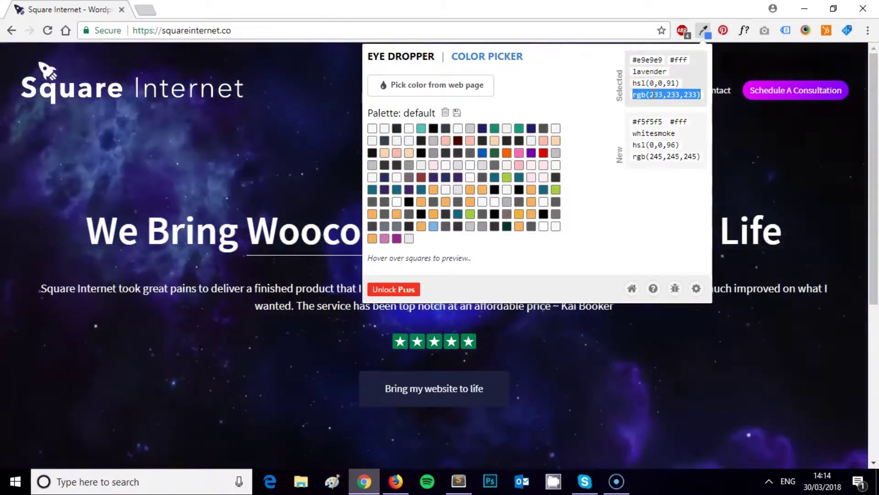
{"action": "left_click", "coordinate": [654, 59]}
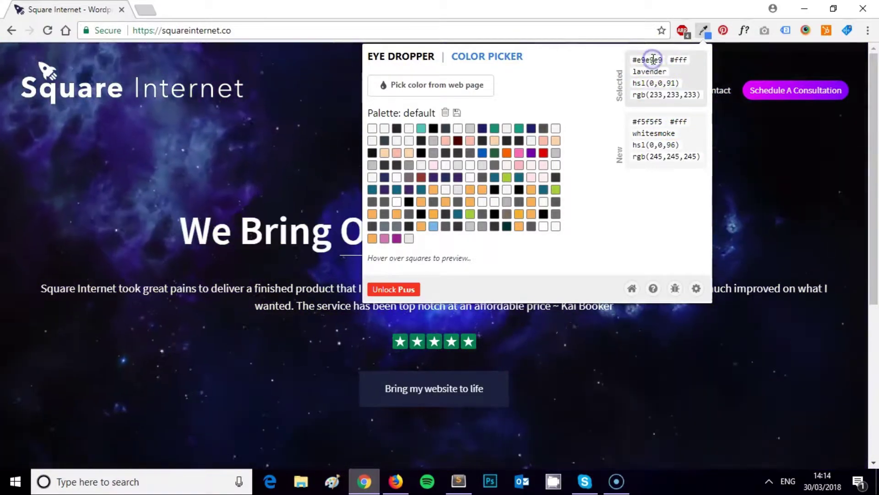
- Sample the dark navy footer background, capturing #1d213e (midnightblue, rgb 29,33,62)
{"action": "left_click", "coordinate": [478, 89]}
{"action": "scroll", "coordinate": [557, 318], "scroll_direction": "down", "scroll_amount": 2}
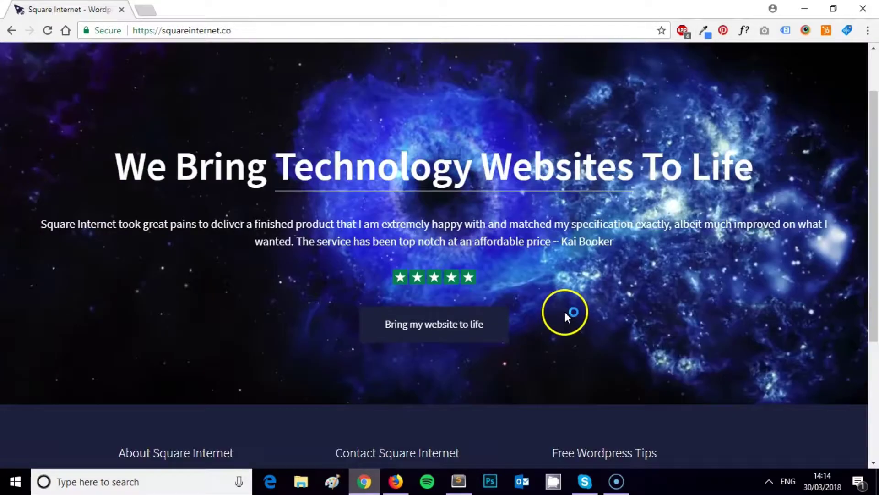
{"action": "scroll", "coordinate": [559, 303], "scroll_direction": "down", "scroll_amount": 2}
{"action": "scroll", "coordinate": [543, 323], "scroll_direction": "down", "scroll_amount": 2}
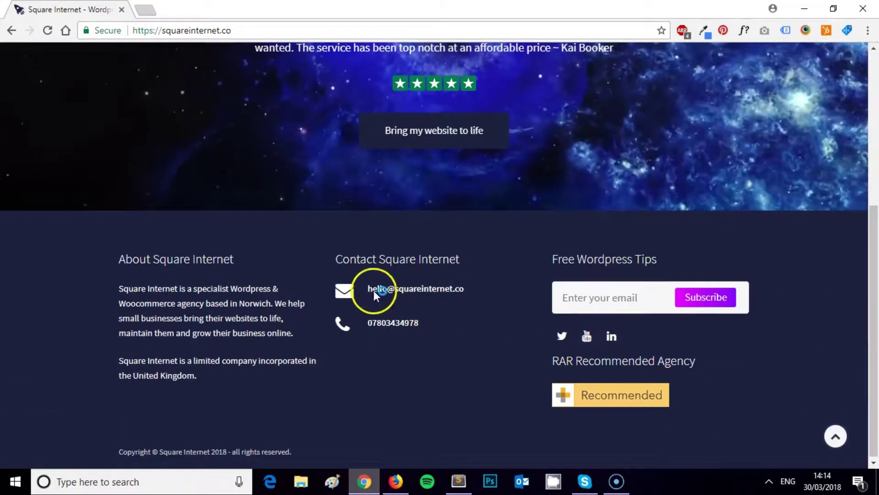
{"action": "left_click", "coordinate": [293, 236]}
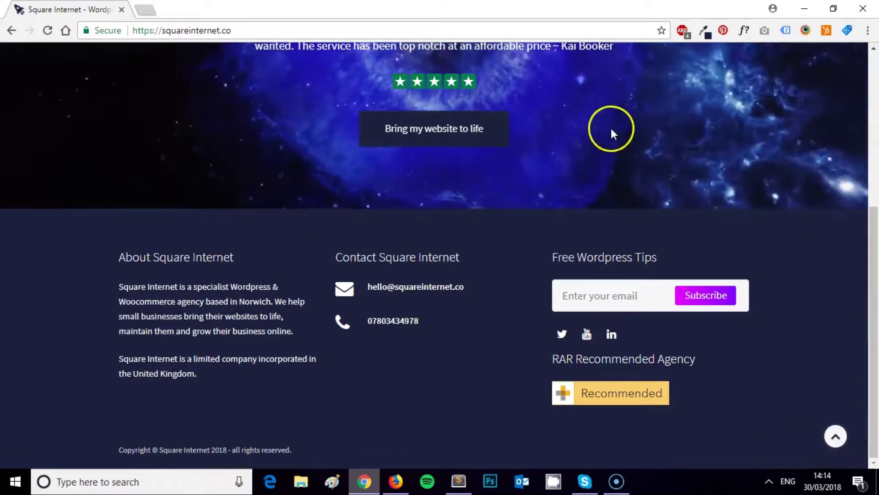
{"action": "left_click", "coordinate": [704, 31]}
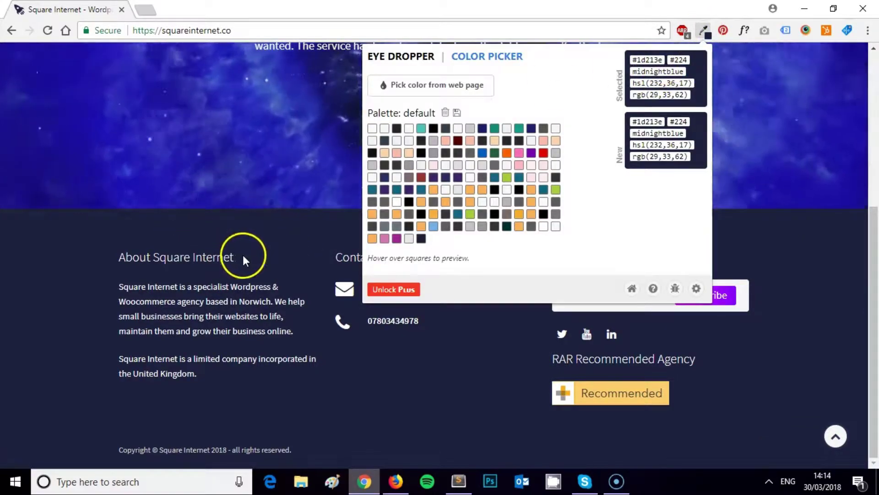
{"action": "left_click", "coordinate": [243, 254]}
{"action": "scroll", "coordinate": [252, 252], "scroll_direction": "up", "scroll_amount": 6}
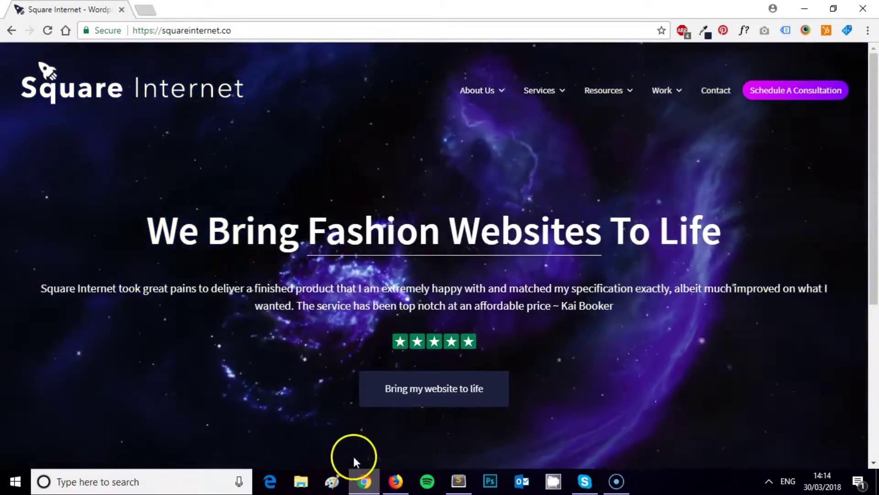
- Review the red AA3939 monochromatic Paletton scheme in Firefox, then return to squareinternet.co in Chrome
{"action": "left_click", "coordinate": [387, 482]}
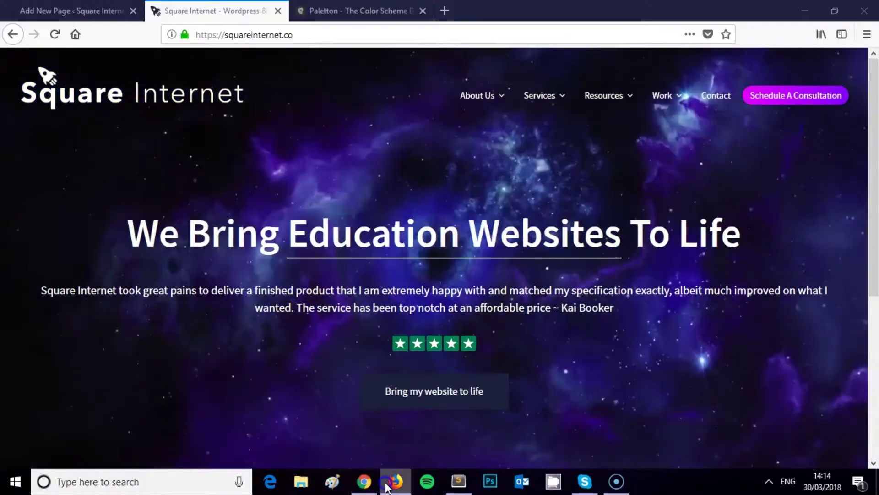
{"action": "left_click", "coordinate": [323, 10]}
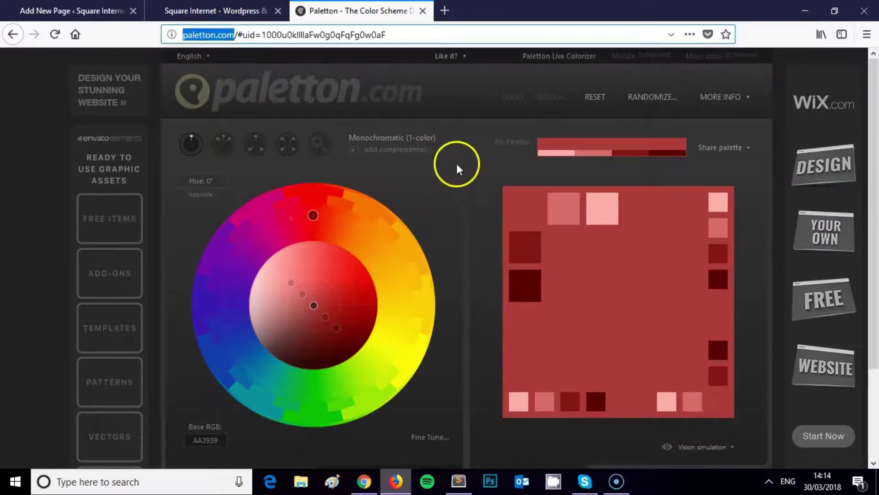
{"action": "left_click", "coordinate": [469, 160]}
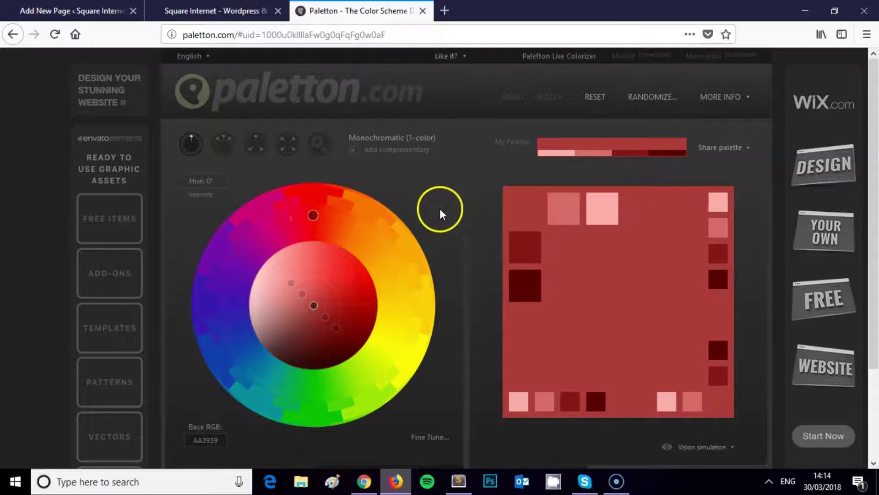
{"action": "scroll", "coordinate": [447, 207], "scroll_direction": "down", "scroll_amount": 3}
{"action": "scroll", "coordinate": [447, 231], "scroll_direction": "up", "scroll_amount": 3}
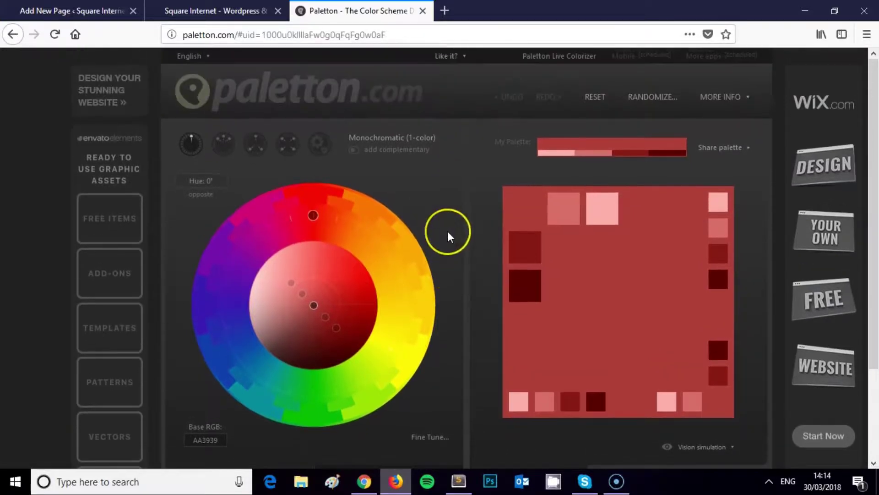
{"action": "scroll", "coordinate": [449, 237], "scroll_direction": "down", "scroll_amount": 2}
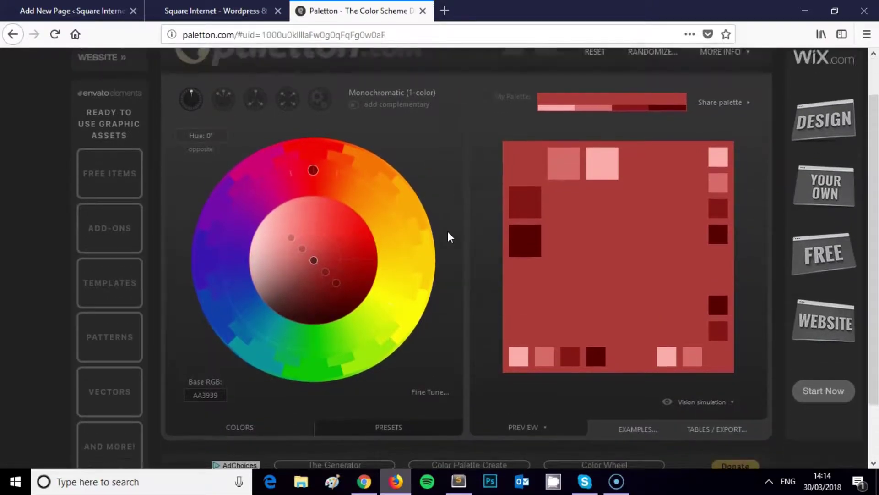
{"action": "scroll", "coordinate": [449, 237], "scroll_direction": "up", "scroll_amount": 2}
{"action": "left_click", "coordinate": [391, 474]}
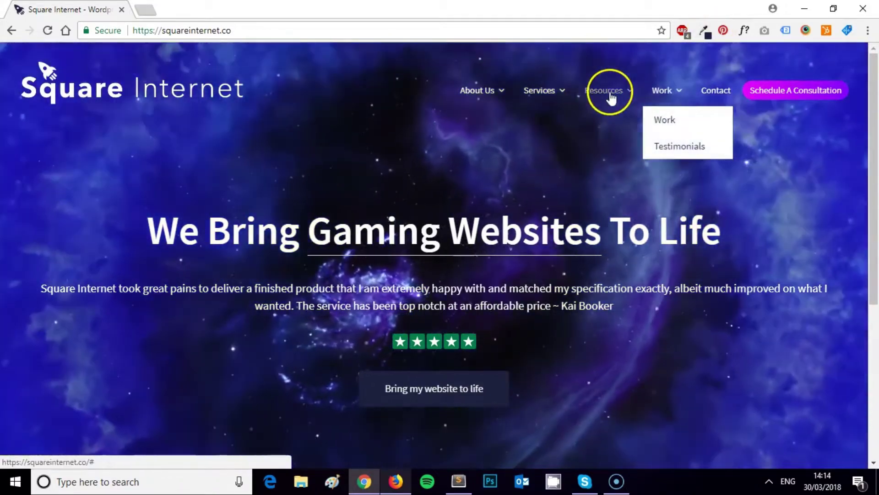
- Open the Blog page from the Resources menu and scroll its post list
{"action": "mouse_move", "coordinate": [611, 94]}
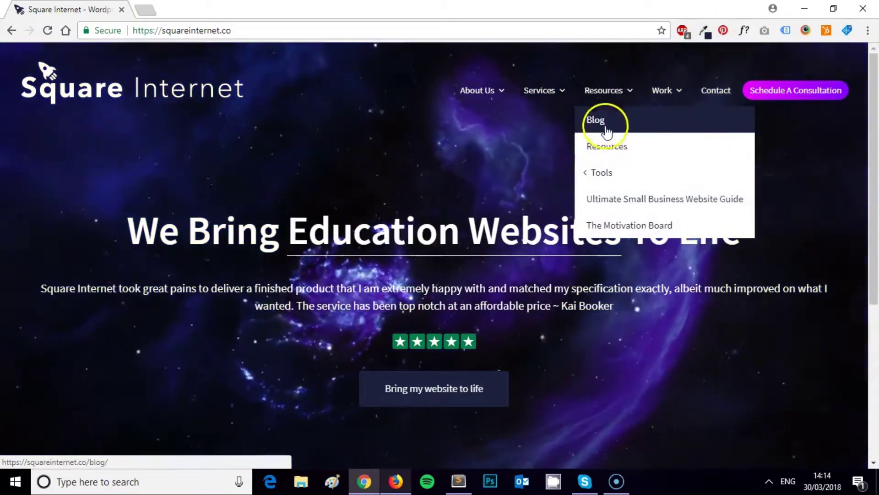
{"action": "left_click", "coordinate": [607, 132]}
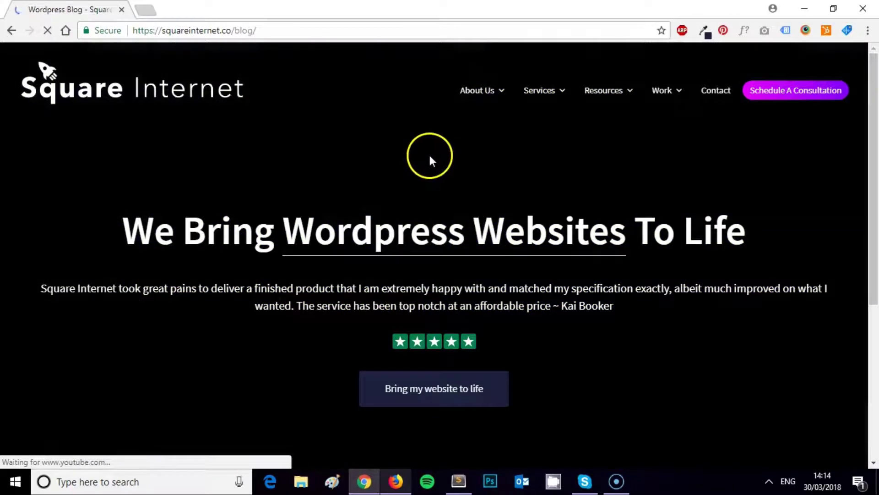
{"action": "scroll", "coordinate": [424, 165], "scroll_direction": "down", "scroll_amount": 5}
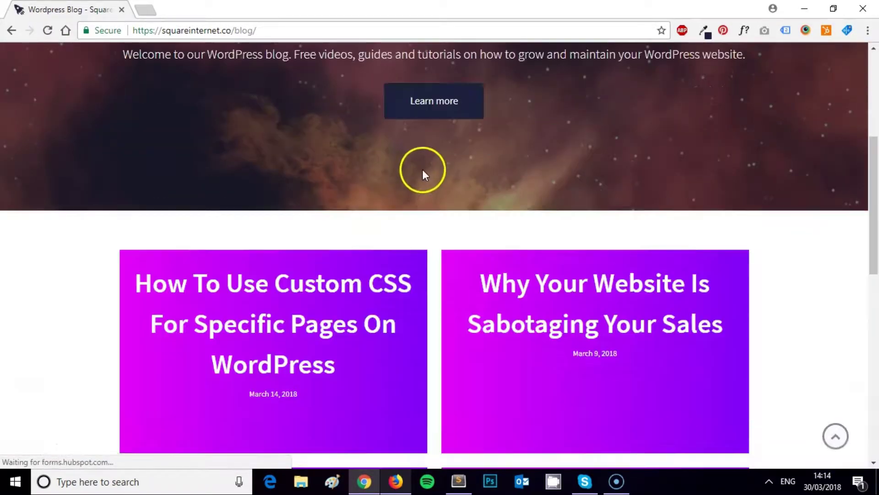
{"action": "scroll", "coordinate": [423, 172], "scroll_direction": "down", "scroll_amount": 1}
- Skim the How To Use Custom CSS post, then open The Motivation Board page
{"action": "left_click", "coordinate": [347, 215]}
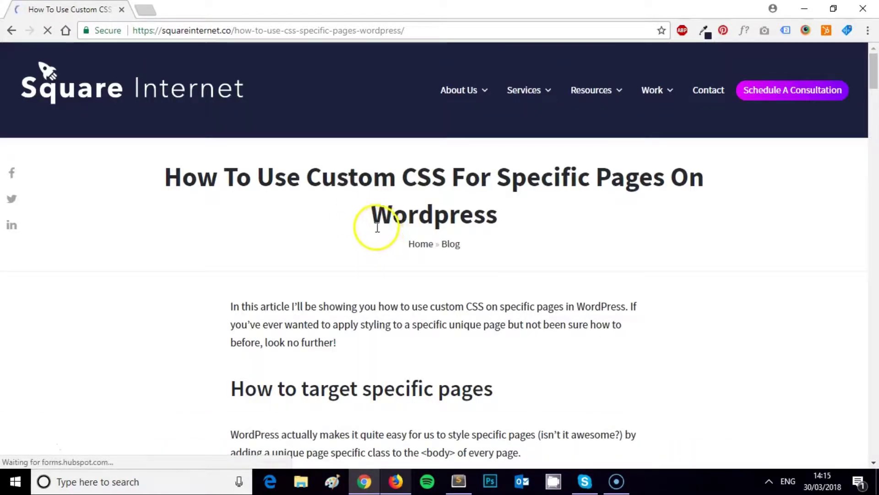
{"action": "scroll", "coordinate": [377, 227], "scroll_direction": "down", "scroll_amount": 20}
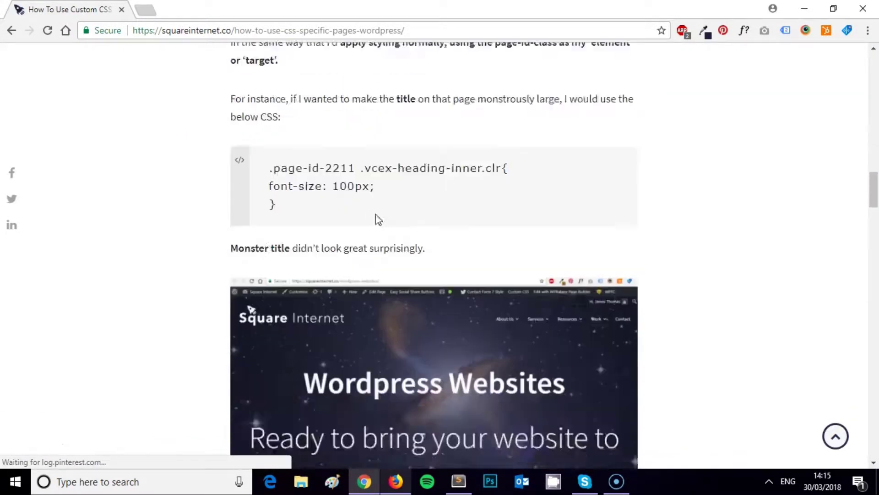
{"action": "scroll", "coordinate": [390, 215], "scroll_direction": "down", "scroll_amount": 10}
{"action": "scroll", "coordinate": [407, 210], "scroll_direction": "up", "scroll_amount": 20}
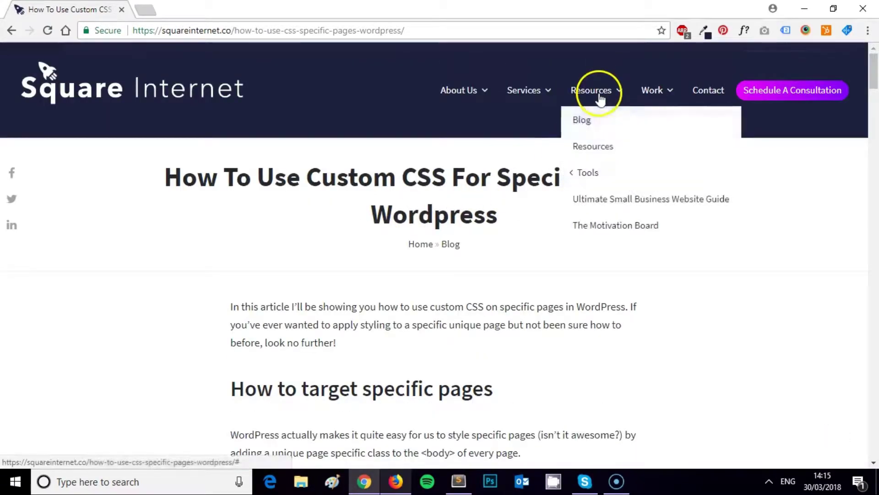
{"action": "left_click", "coordinate": [605, 224]}
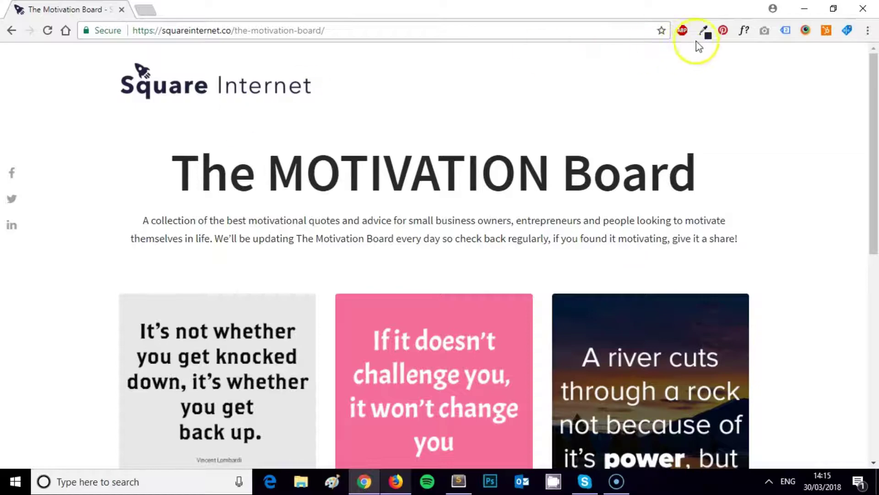
- Sample the logo's dark blue with Eye Dropper and select its #1d213e hex code
{"action": "left_click", "coordinate": [704, 31]}
{"action": "left_click", "coordinate": [455, 87]}
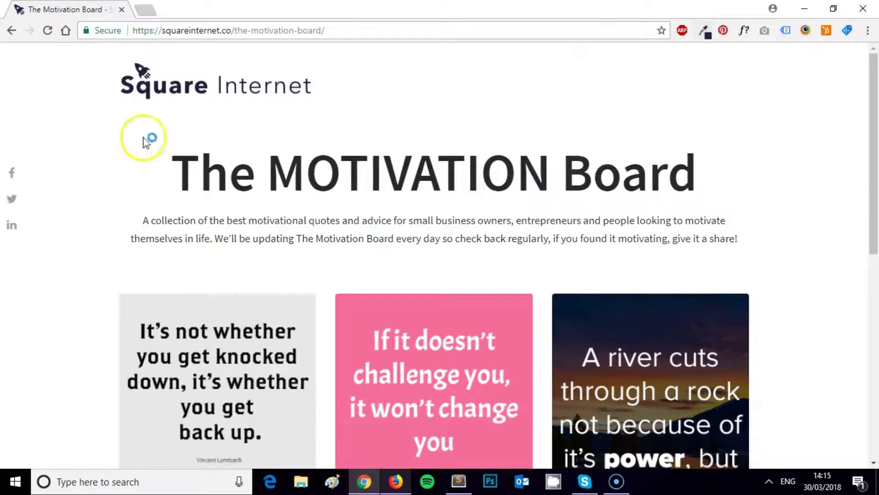
{"action": "left_click", "coordinate": [199, 91]}
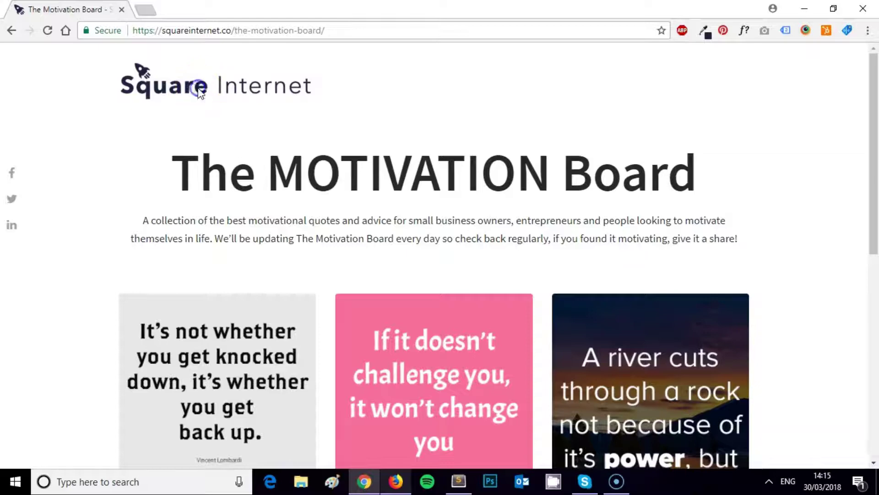
{"action": "left_click", "coordinate": [711, 35]}
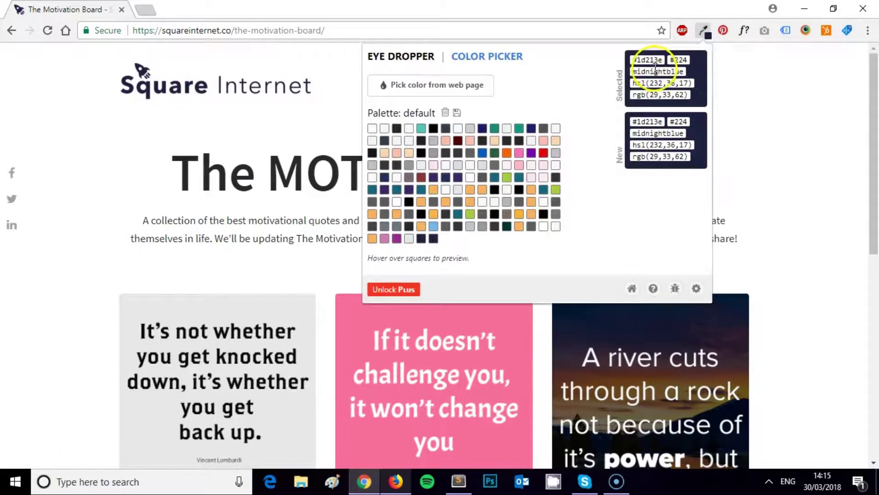
{"action": "left_click_drag", "start_coordinate": [656, 61], "coordinate": [638, 61]}
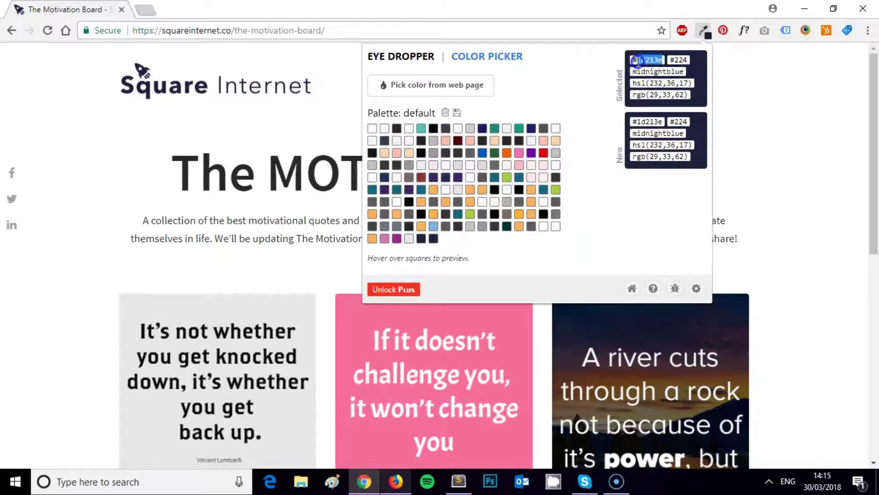
{"action": "left_click", "coordinate": [214, 152]}
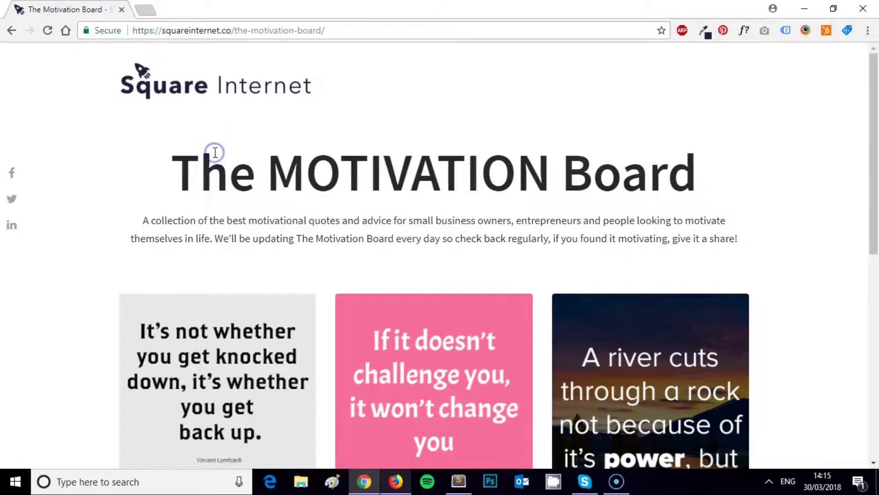
- Scroll through The Motivation Board's quote images
{"action": "scroll", "coordinate": [291, 170], "scroll_direction": "down", "scroll_amount": 5}
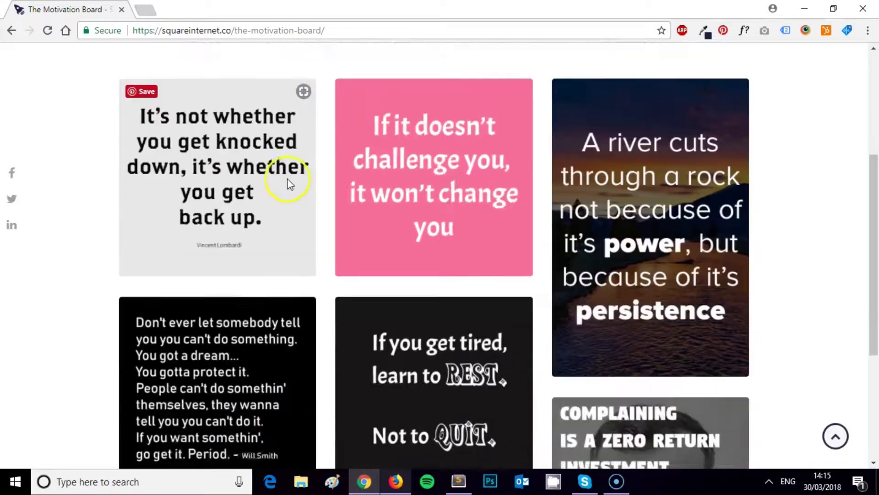
{"action": "scroll", "coordinate": [288, 183], "scroll_direction": "up", "scroll_amount": 5}
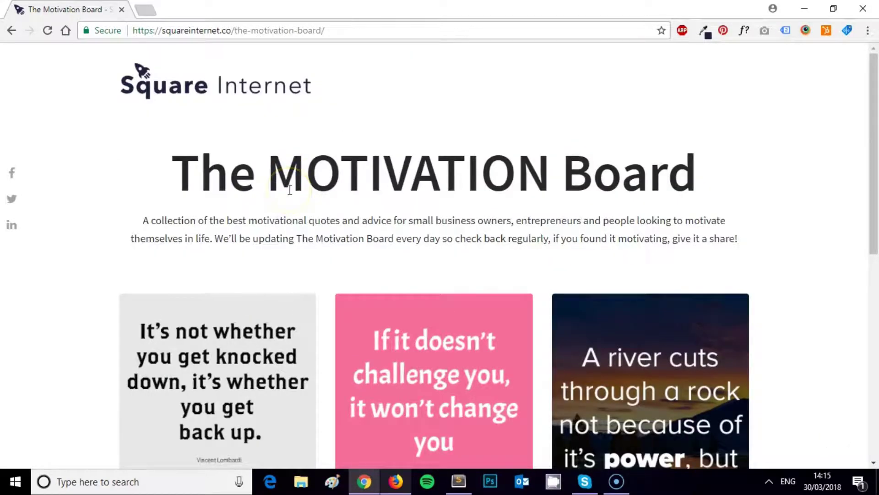
{"action": "scroll", "coordinate": [290, 189], "scroll_direction": "down", "scroll_amount": 5}
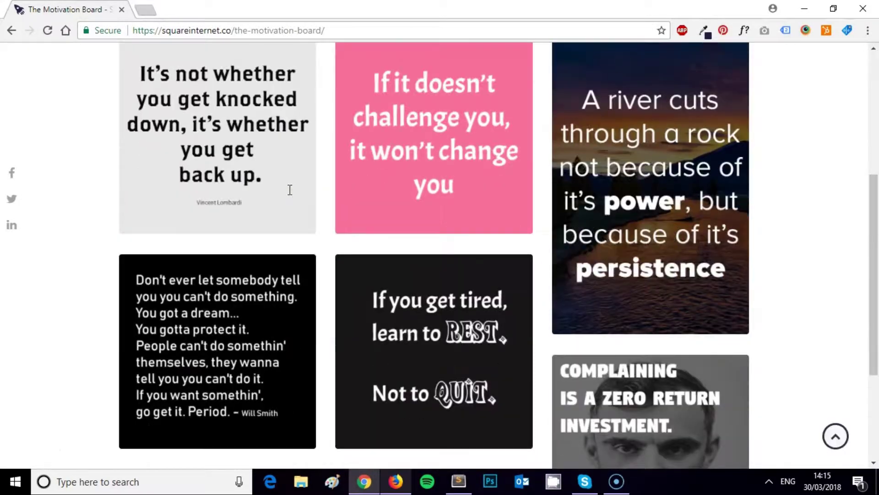
{"action": "scroll", "coordinate": [282, 186], "scroll_direction": "up", "scroll_amount": 5}
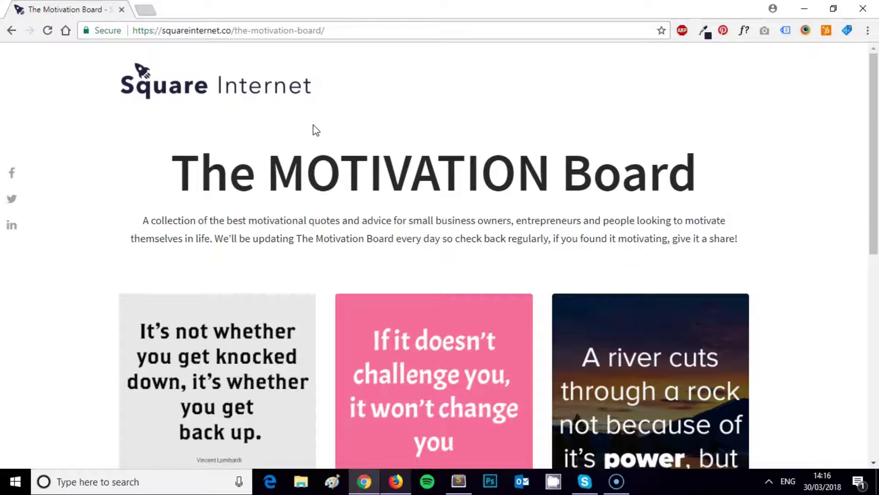
{"action": "left_click", "coordinate": [350, 126]}
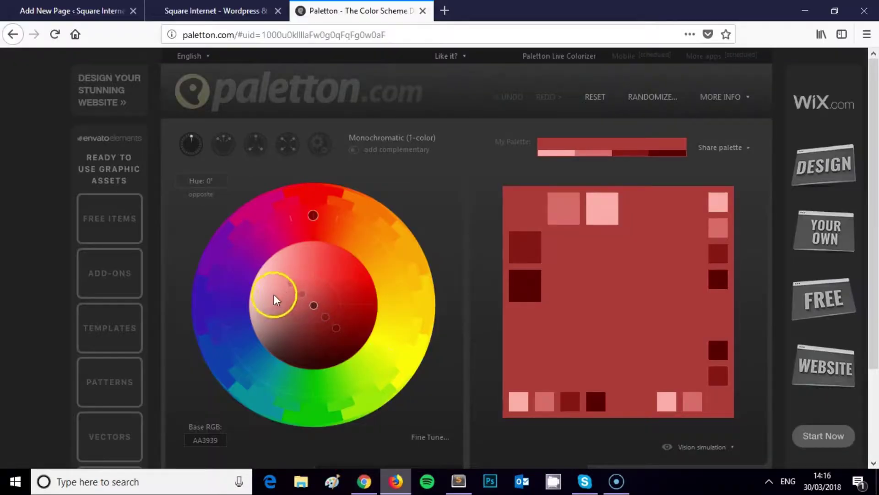
- Replace base colour AA3939 with 1d213e, giving a midnight-blue monochromatic scheme at hue 250°
{"action": "scroll", "coordinate": [228, 377], "scroll_direction": "down", "scroll_amount": 1}
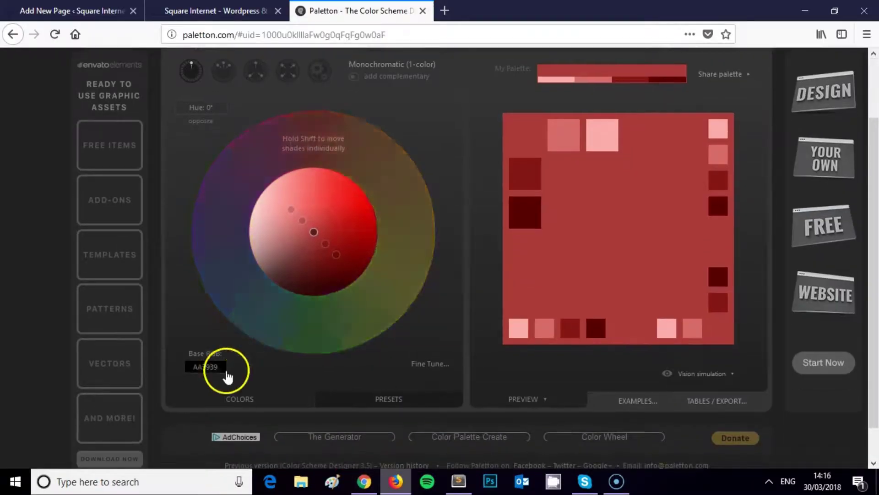
{"action": "scroll", "coordinate": [210, 368], "scroll_direction": "up", "scroll_amount": 2}
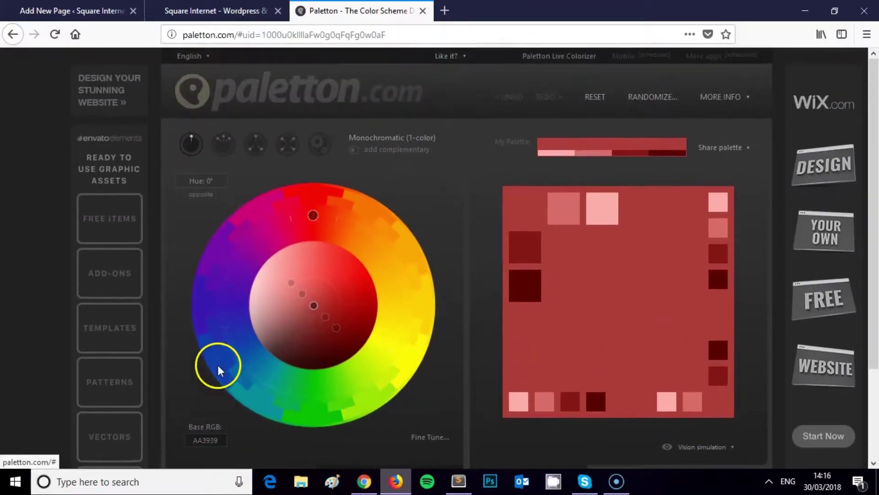
{"action": "scroll", "coordinate": [218, 365], "scroll_direction": "down", "scroll_amount": 2}
{"action": "left_click", "coordinate": [209, 368]}
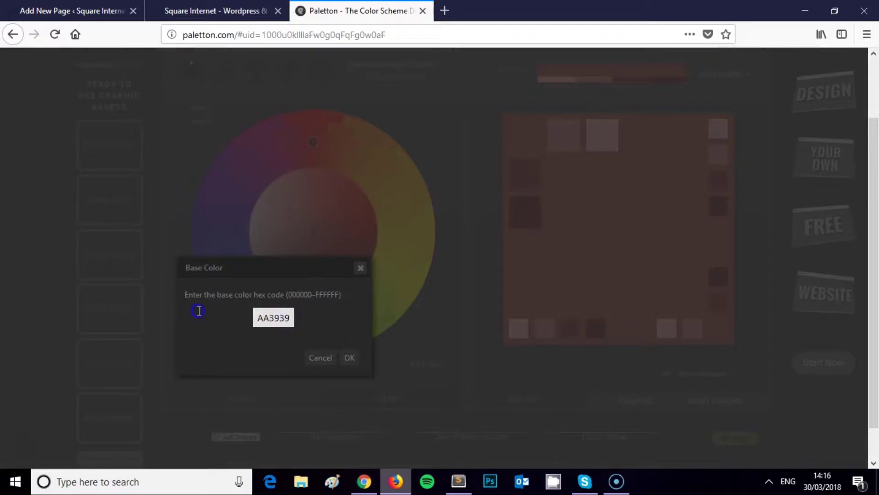
{"action": "left_click_drag", "start_coordinate": [263, 324], "coordinate": [304, 317]}
{"action": "key", "text": "BackSpace"}
{"action": "key", "text": "BackSpace"}
{"action": "key", "text": "BackSpace"}
{"action": "key", "text": "BackSpace"}
{"action": "key", "text": "BackSpace"}
{"action": "type", "text": "1d213e"}
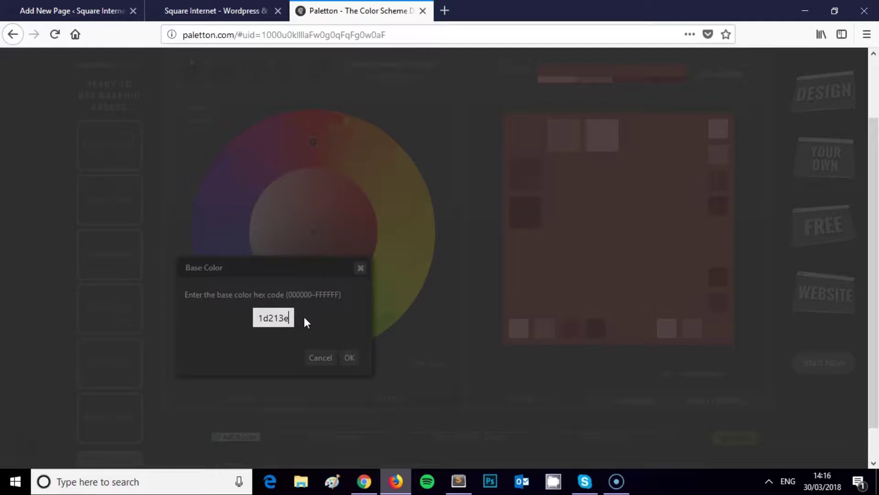
{"action": "left_click", "coordinate": [350, 357]}
{"action": "left_click", "coordinate": [413, 355]}
{"action": "scroll", "coordinate": [414, 354], "scroll_direction": "up", "scroll_amount": 1}
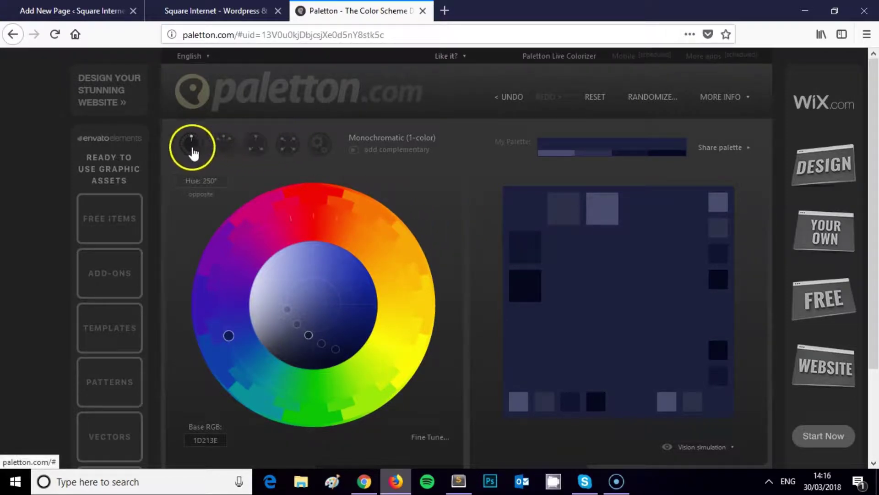
{"action": "left_click", "coordinate": [410, 139]}
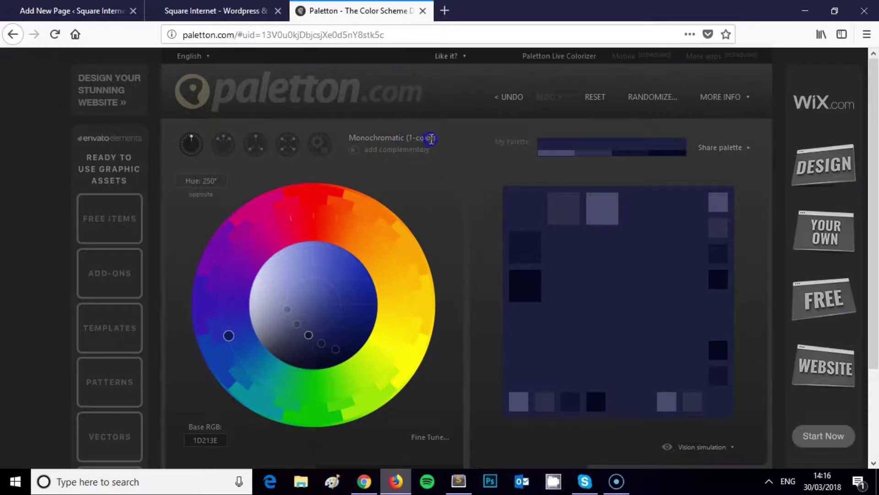
{"action": "scroll", "coordinate": [549, 220], "scroll_direction": "down", "scroll_amount": 3}
{"action": "scroll", "coordinate": [585, 225], "scroll_direction": "up", "scroll_amount": 3}
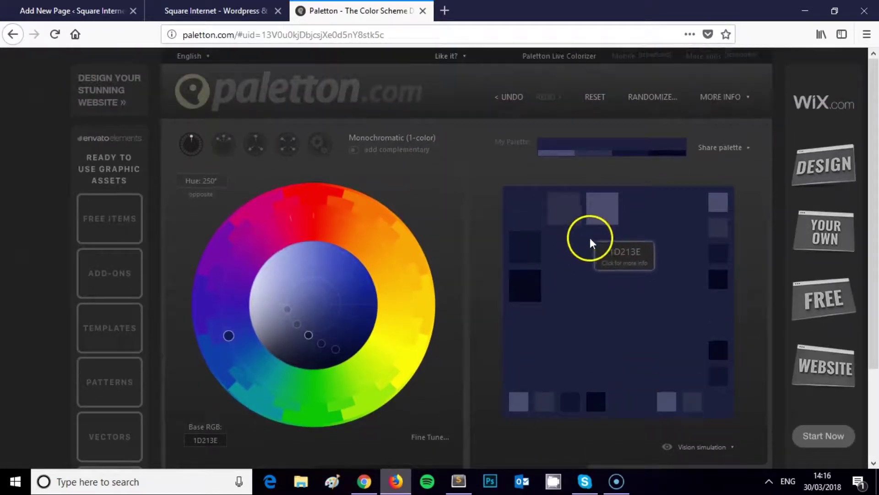
{"action": "scroll", "coordinate": [591, 240], "scroll_direction": "down", "scroll_amount": 3}
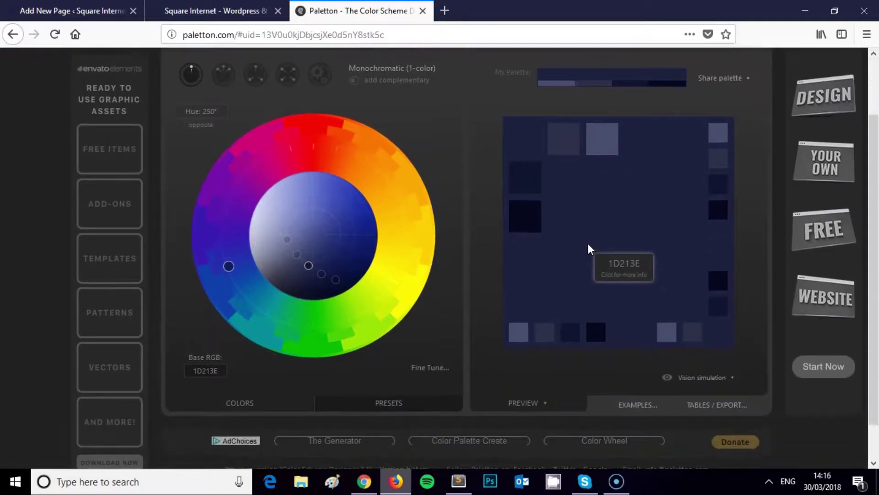
{"action": "scroll", "coordinate": [588, 241], "scroll_direction": "up", "scroll_amount": 3}
{"action": "left_click", "coordinate": [597, 262]}
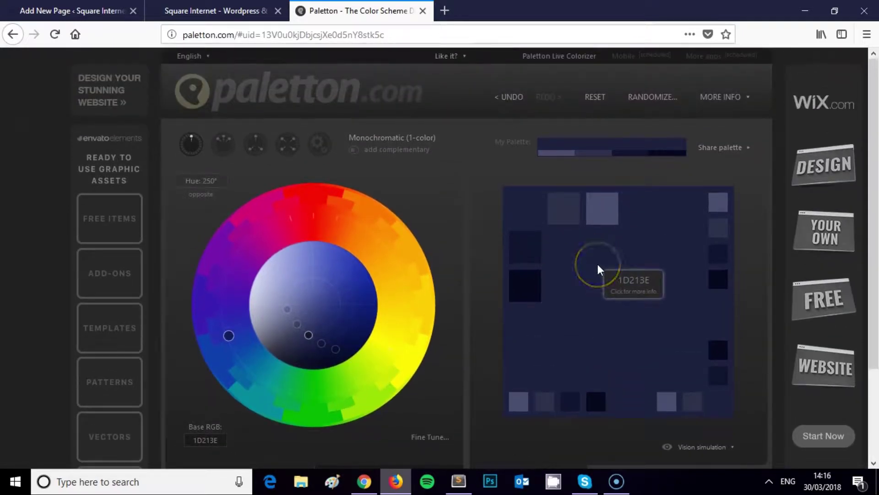
{"action": "scroll", "coordinate": [604, 290], "scroll_direction": "down", "scroll_amount": 3}
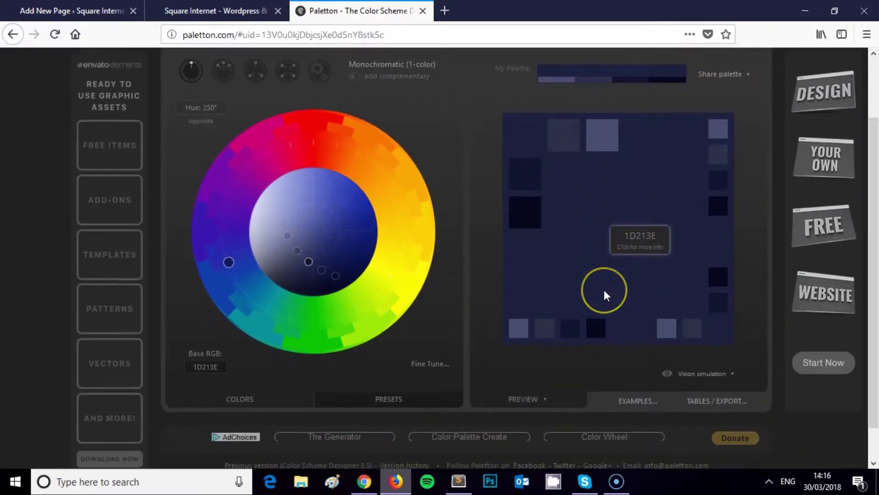
{"action": "scroll", "coordinate": [603, 288], "scroll_direction": "up", "scroll_amount": 3}
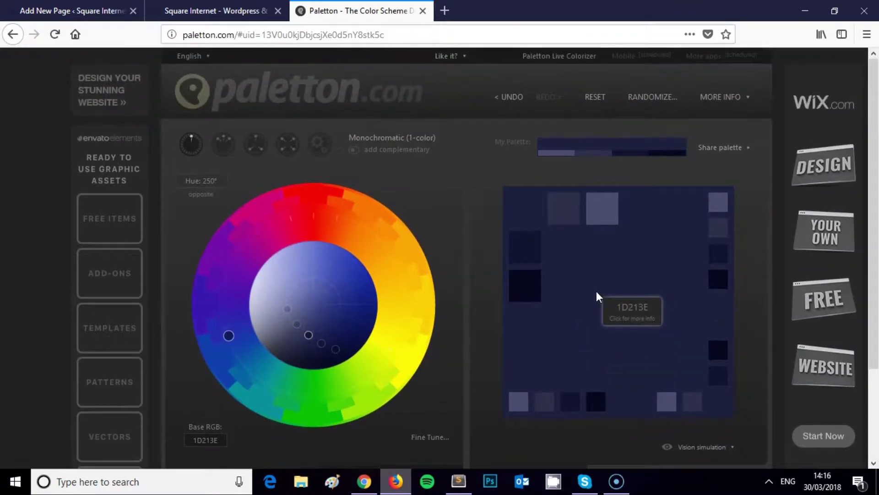
{"action": "scroll", "coordinate": [596, 291], "scroll_direction": "down", "scroll_amount": 3}
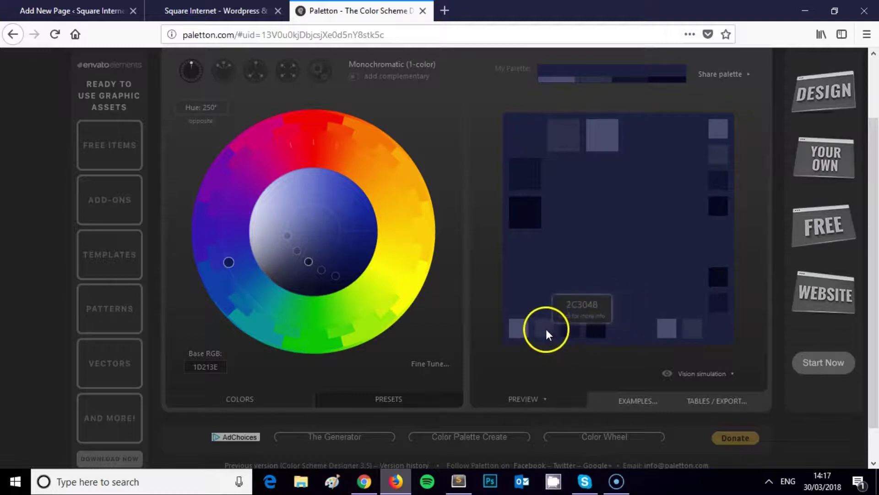
{"action": "scroll", "coordinate": [617, 237], "scroll_direction": "up", "scroll_amount": 3}
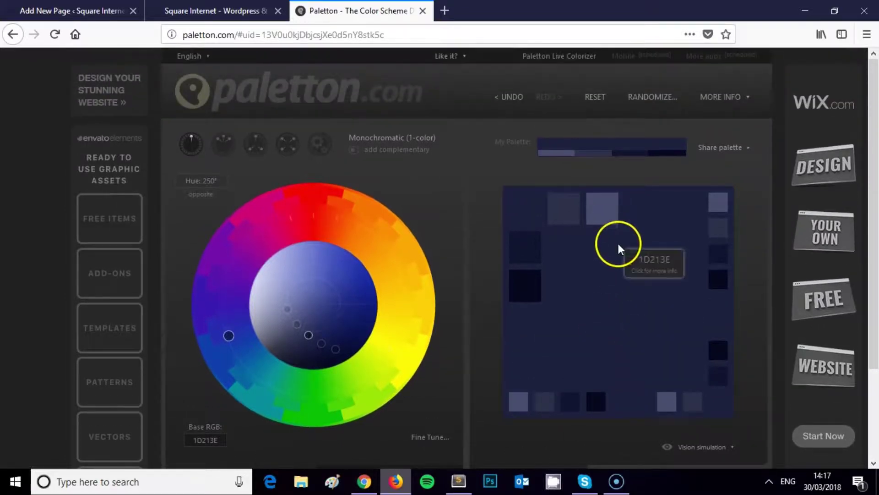
{"action": "scroll", "coordinate": [617, 240], "scroll_direction": "down", "scroll_amount": 3}
{"action": "scroll", "coordinate": [619, 246], "scroll_direction": "up", "scroll_amount": 3}
{"action": "scroll", "coordinate": [626, 248], "scroll_direction": "down", "scroll_amount": 3}
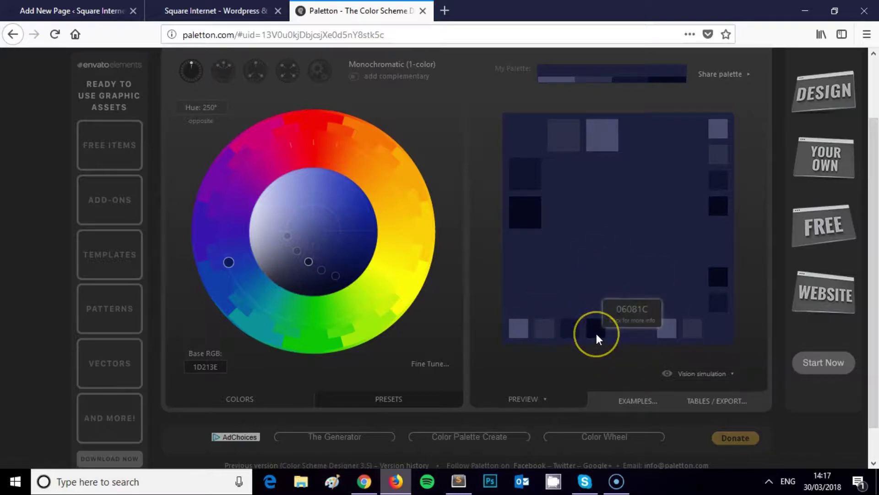
{"action": "left_click", "coordinate": [525, 337]}
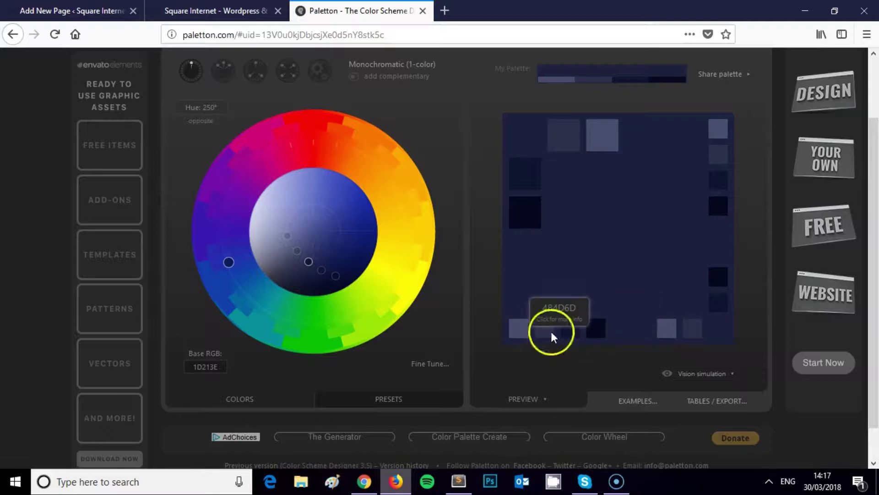
{"action": "scroll", "coordinate": [583, 238], "scroll_direction": "up", "scroll_amount": 1}
{"action": "scroll", "coordinate": [585, 242], "scroll_direction": "up", "scroll_amount": 2}
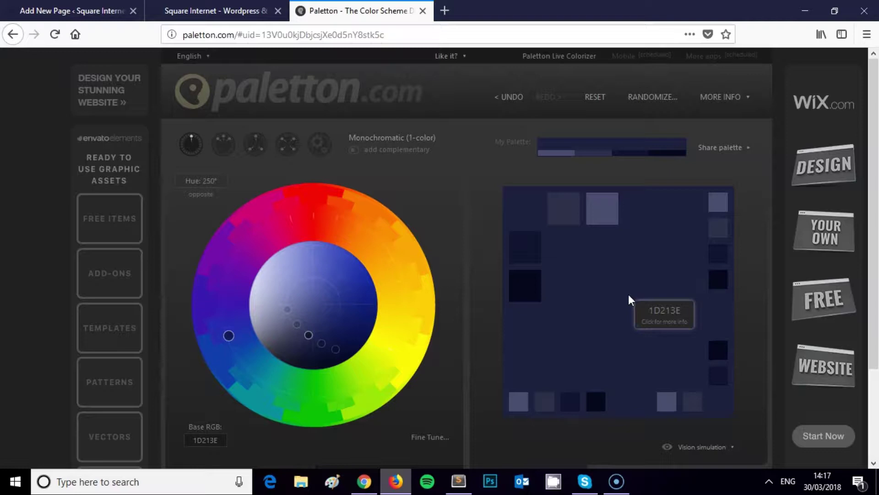
{"action": "left_click", "coordinate": [612, 297]}
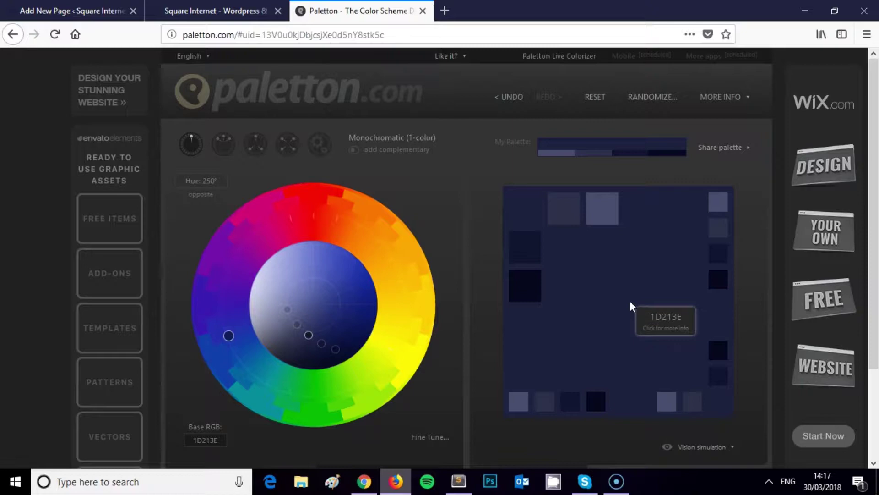
{"action": "left_click", "coordinate": [365, 480]}
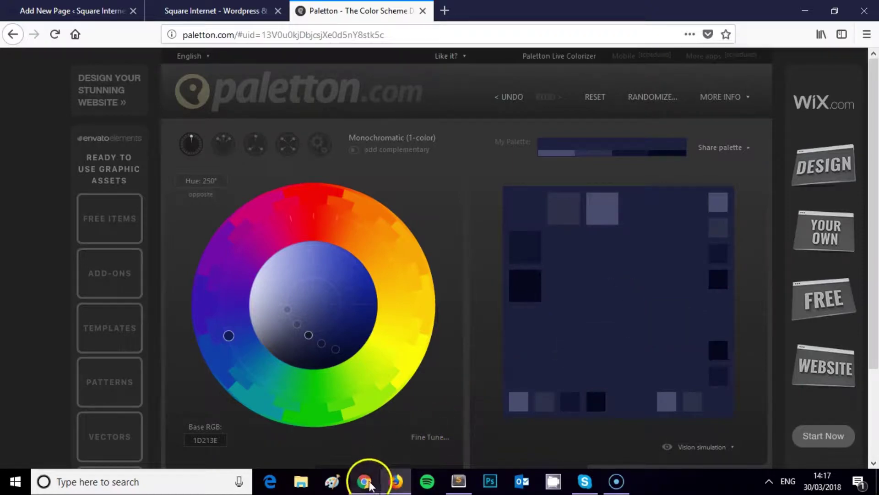
{"action": "left_click", "coordinate": [365, 476]}
{"action": "left_click", "coordinate": [247, 10]}
{"action": "scroll", "coordinate": [376, 128], "scroll_direction": "down", "scroll_amount": 10}
{"action": "scroll", "coordinate": [392, 173], "scroll_direction": "up", "scroll_amount": 10}
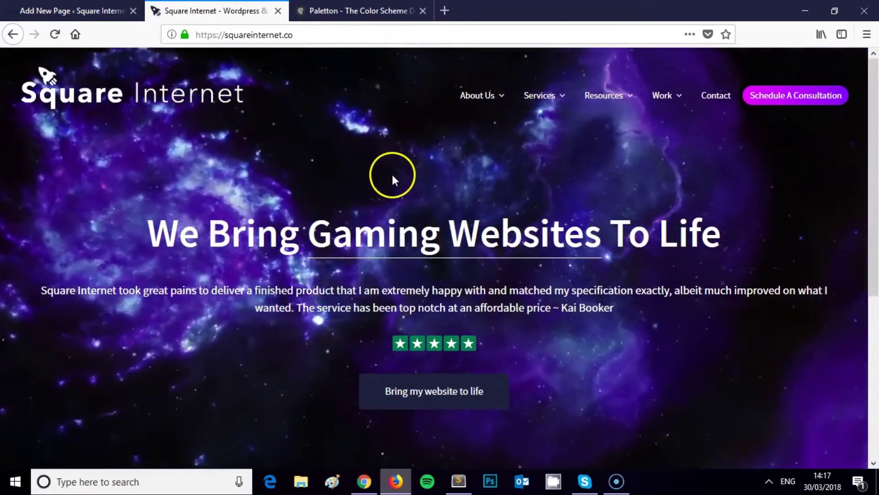
{"action": "scroll", "coordinate": [448, 137], "scroll_direction": "down", "scroll_amount": 5}
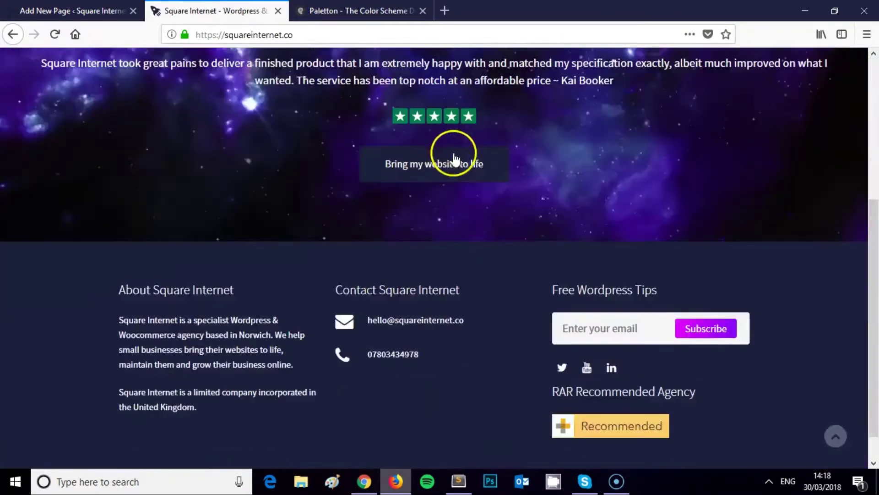
{"action": "scroll", "coordinate": [455, 157], "scroll_direction": "up", "scroll_amount": 4}
{"action": "scroll", "coordinate": [459, 215], "scroll_direction": "down", "scroll_amount": 2}
{"action": "scroll", "coordinate": [471, 216], "scroll_direction": "up", "scroll_amount": 3}
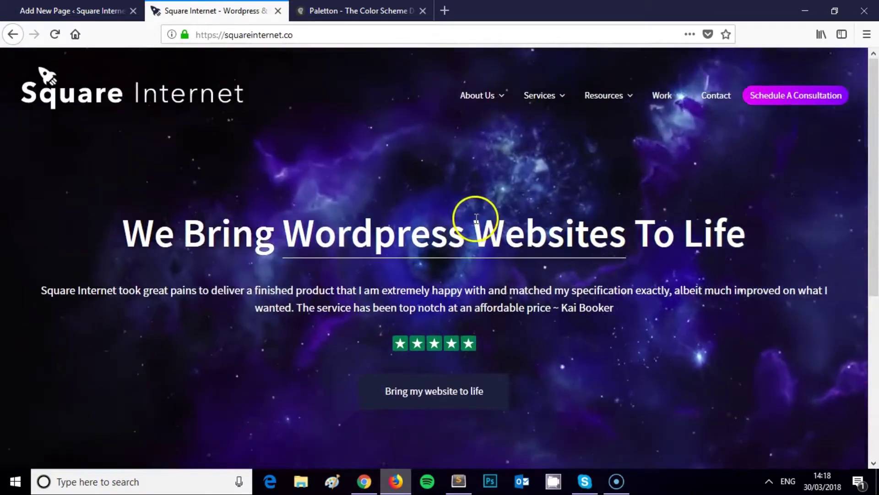
{"action": "scroll", "coordinate": [494, 211], "scroll_direction": "down", "scroll_amount": 5}
{"action": "scroll", "coordinate": [506, 247], "scroll_direction": "up", "scroll_amount": 5}
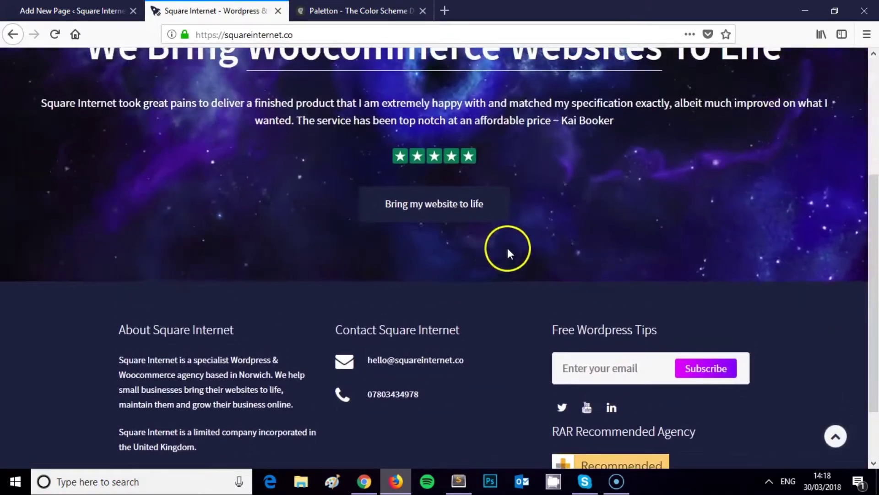
{"action": "scroll", "coordinate": [540, 220], "scroll_direction": "down", "scroll_amount": 3}
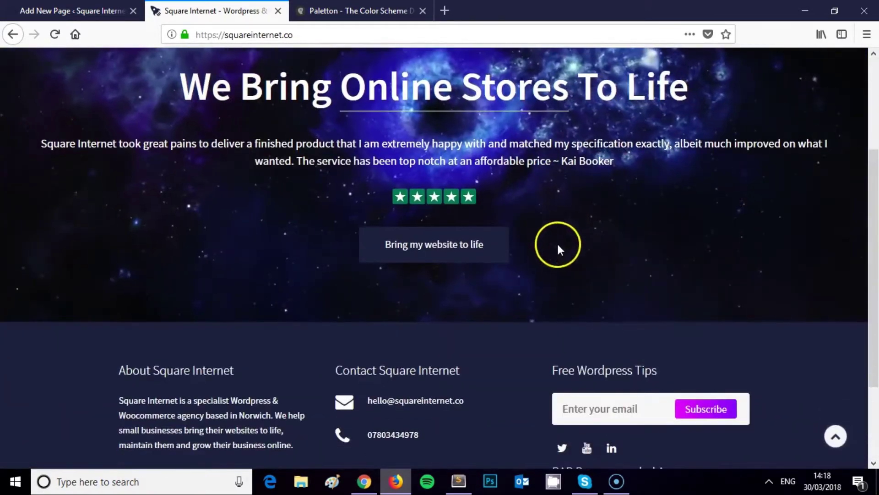
{"action": "scroll", "coordinate": [503, 266], "scroll_direction": "down", "scroll_amount": 2}
{"action": "scroll", "coordinate": [503, 293], "scroll_direction": "down", "scroll_amount": 1}
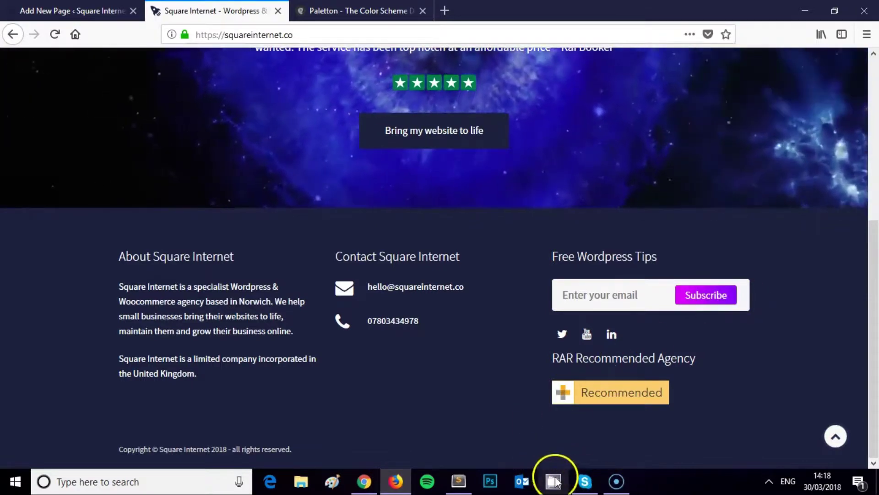
{"action": "left_click", "coordinate": [347, 11]}
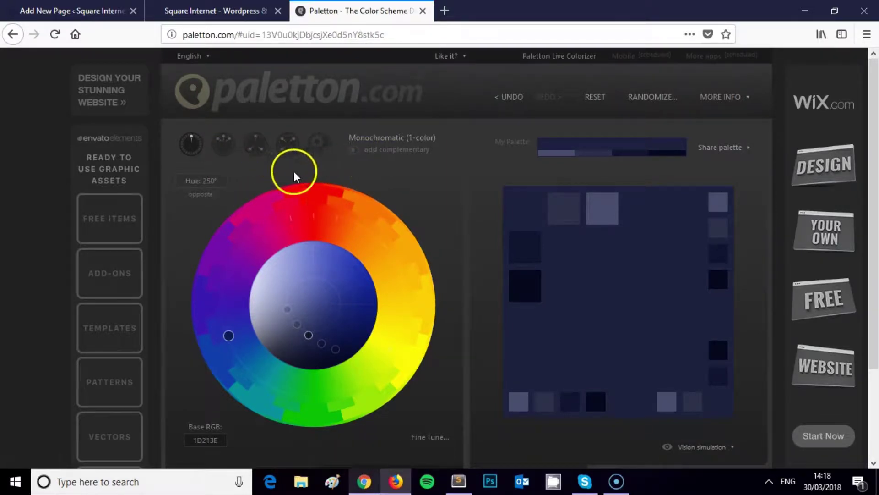
- Compare the Adjacent, Triad, Tetrad and free-style schemes, then return to Monochromatic
{"action": "left_click", "coordinate": [224, 145]}
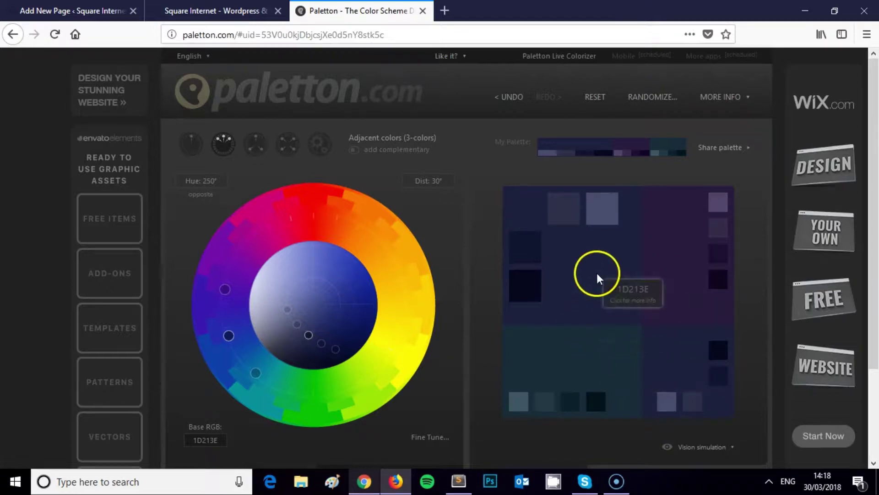
{"action": "left_click", "coordinate": [255, 146]}
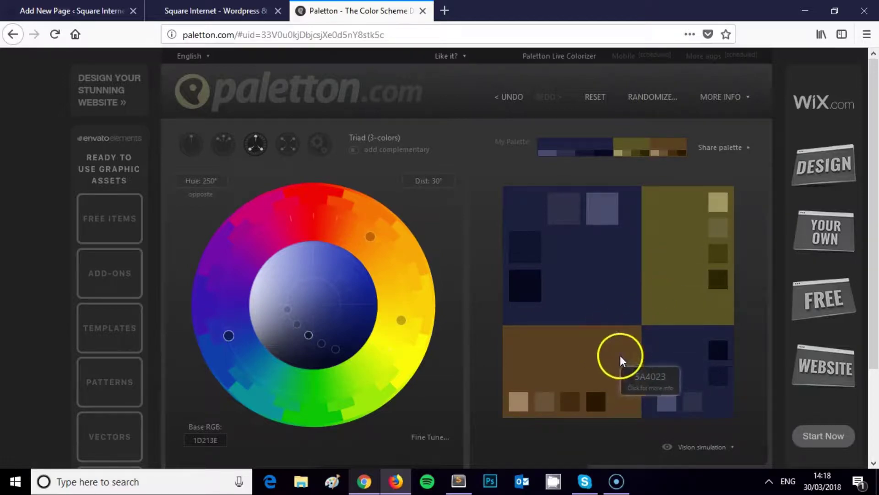
{"action": "left_click", "coordinate": [221, 145]}
{"action": "left_click", "coordinate": [286, 145]}
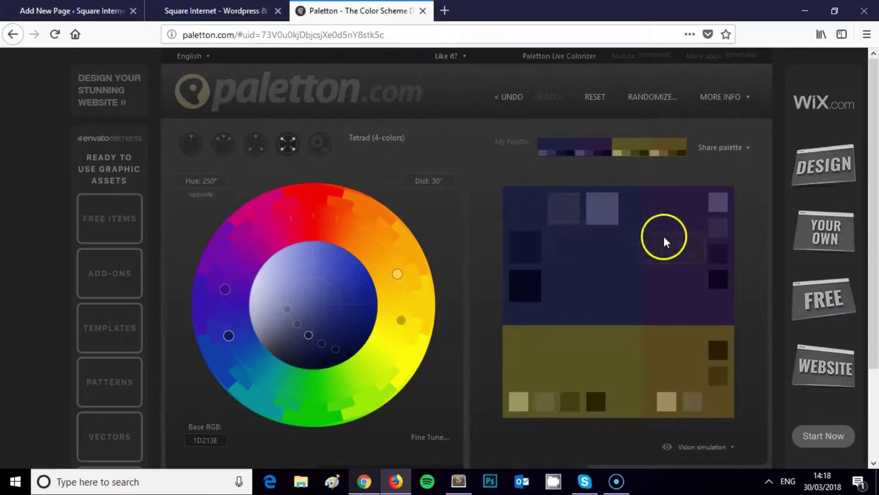
{"action": "left_click", "coordinate": [290, 145]}
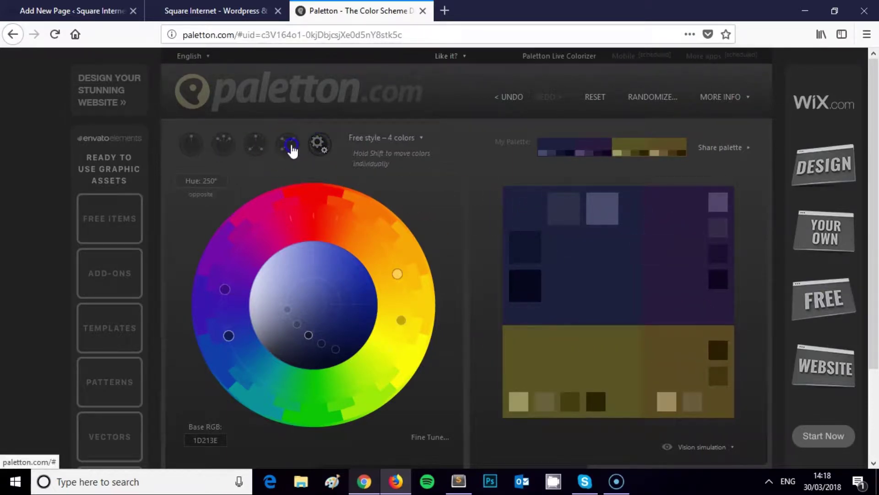
{"action": "left_click", "coordinate": [295, 145]}
{"action": "left_click", "coordinate": [254, 151]}
{"action": "left_click", "coordinate": [192, 147]}
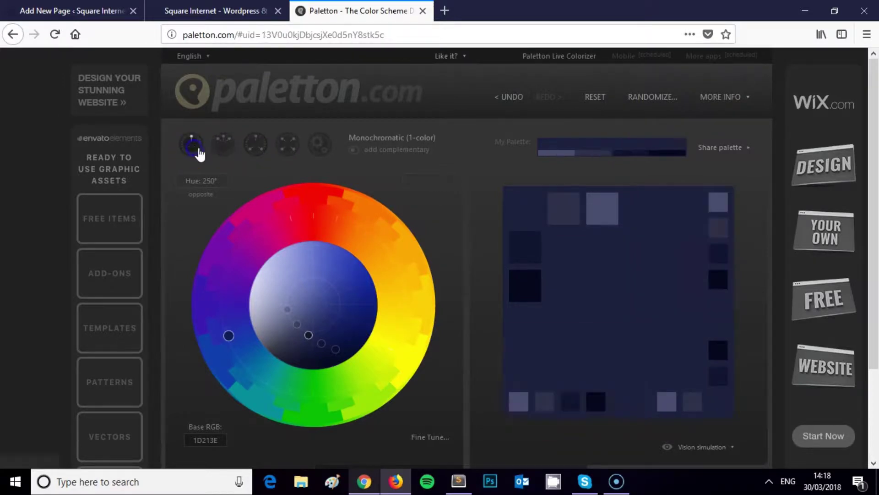
{"action": "scroll", "coordinate": [352, 201], "scroll_direction": "down", "scroll_amount": 3}
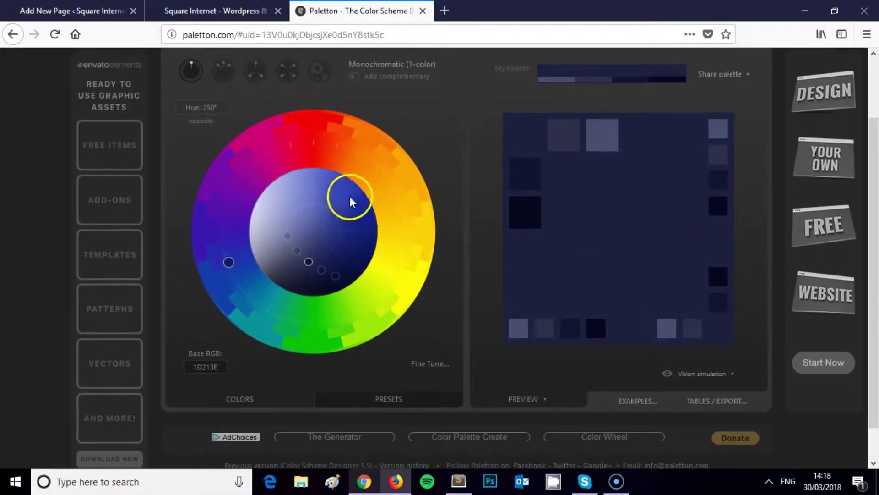
{"action": "scroll", "coordinate": [318, 211], "scroll_direction": "up", "scroll_amount": 3}
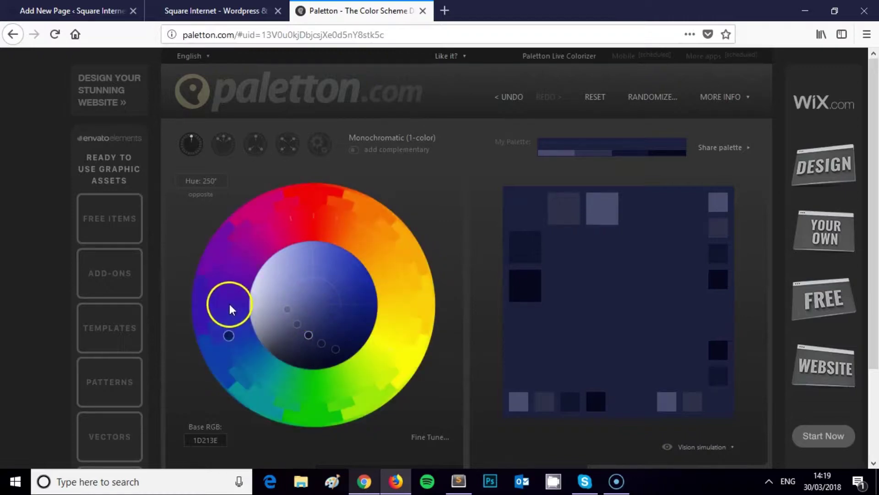
- Switch to Adjacent colors at hue 330° (base 481C35) and compare with the live Square Internet site
{"action": "left_click", "coordinate": [213, 148]}
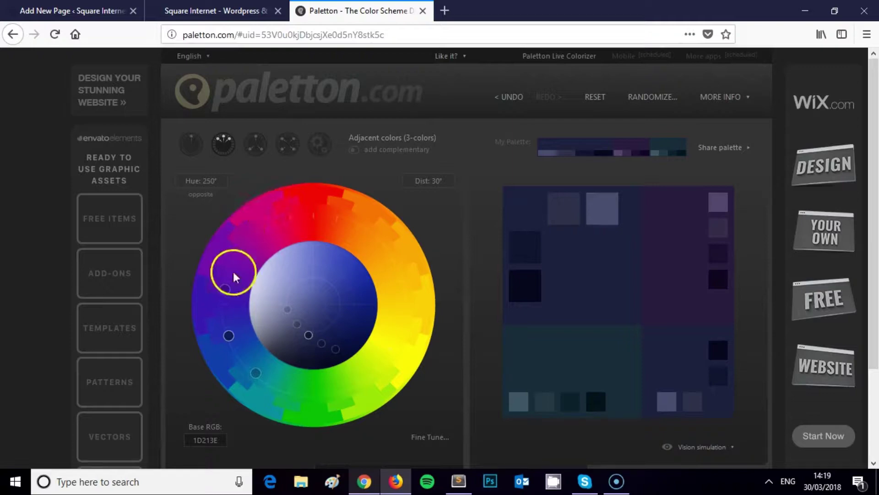
{"action": "left_click", "coordinate": [266, 214]}
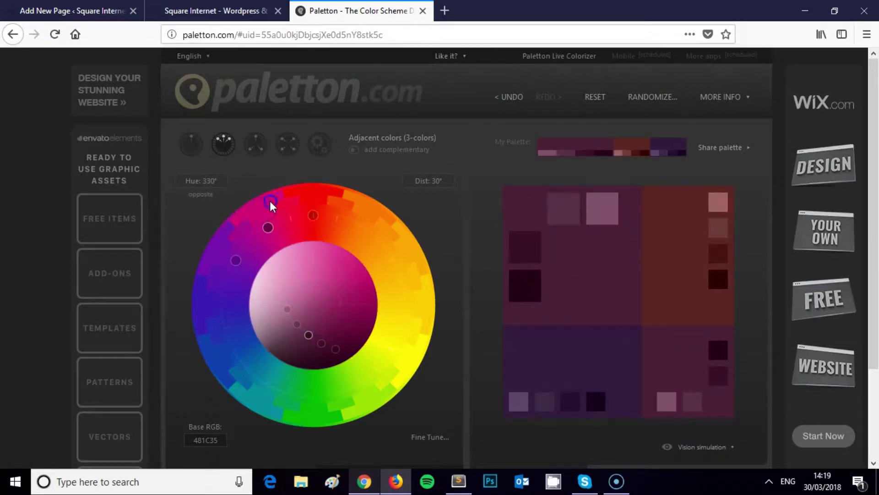
{"action": "mouse_move", "coordinate": [279, 198]}
{"action": "left_mouse_down"}
{"action": "mouse_move", "coordinate": [262, 202]}
{"action": "mouse_move", "coordinate": [277, 197]}
{"action": "left_mouse_up"}
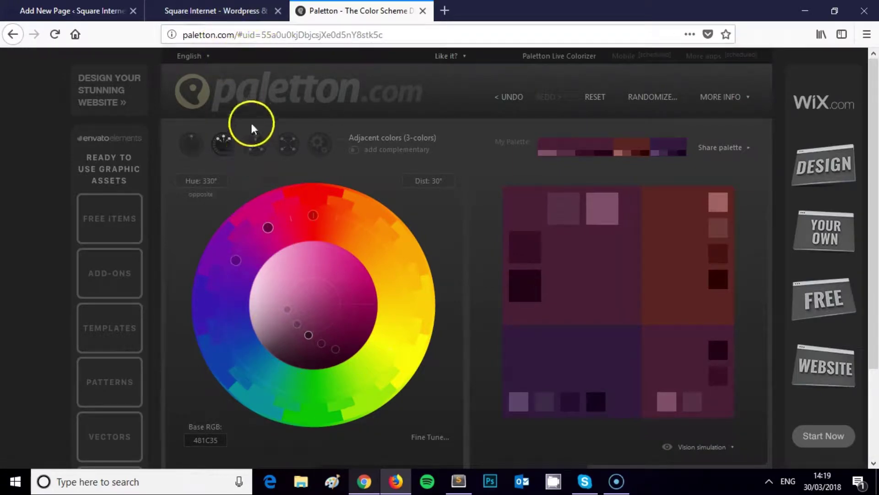
{"action": "left_click", "coordinate": [215, 10]}
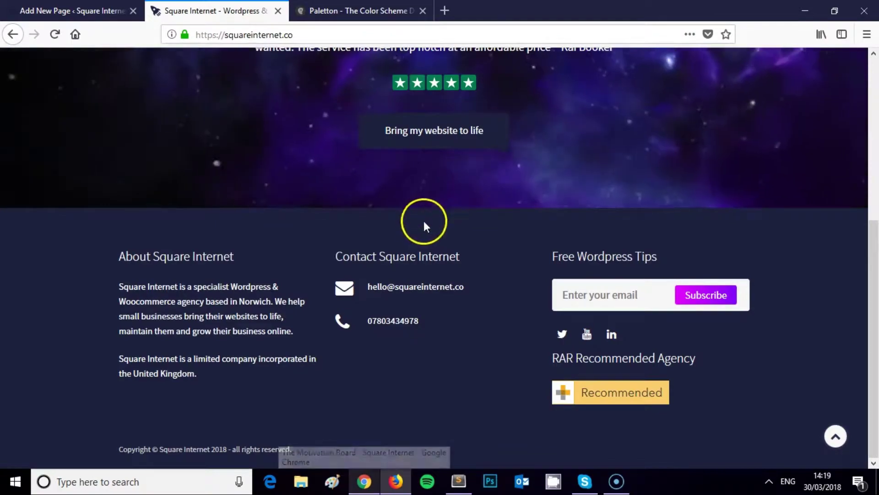
- Scroll the home page and choose WordPress Websites from the Services dropdown
{"action": "scroll", "coordinate": [430, 243], "scroll_direction": "up", "scroll_amount": 5}
{"action": "scroll", "coordinate": [433, 243], "scroll_direction": "down", "scroll_amount": 5}
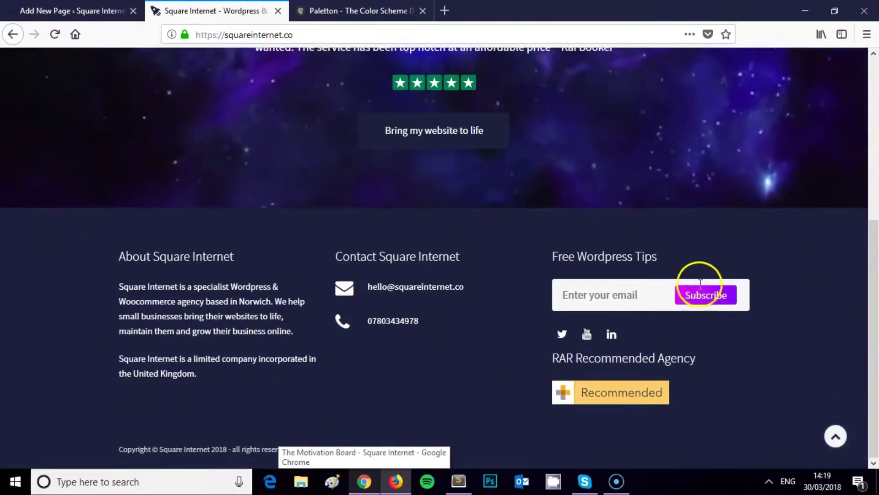
{"action": "scroll", "coordinate": [777, 288], "scroll_direction": "up", "scroll_amount": 4}
{"action": "scroll", "coordinate": [777, 286], "scroll_direction": "up", "scroll_amount": 2}
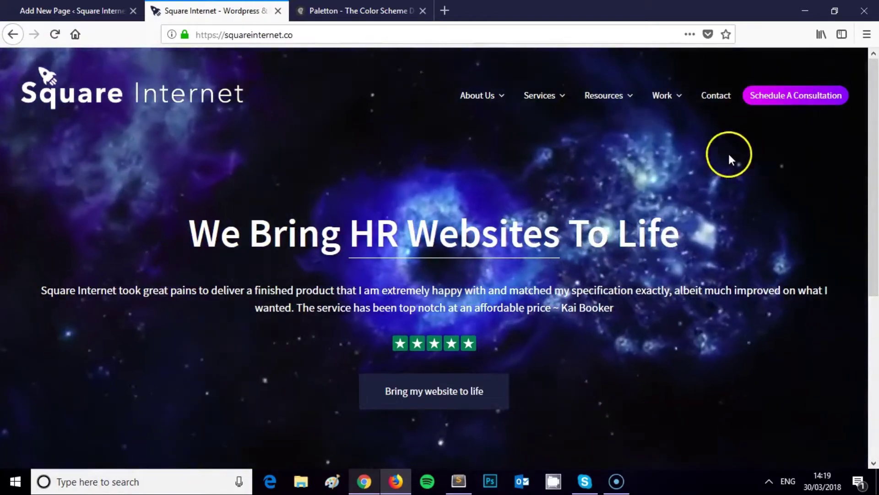
{"action": "scroll", "coordinate": [694, 203], "scroll_direction": "down", "scroll_amount": 5}
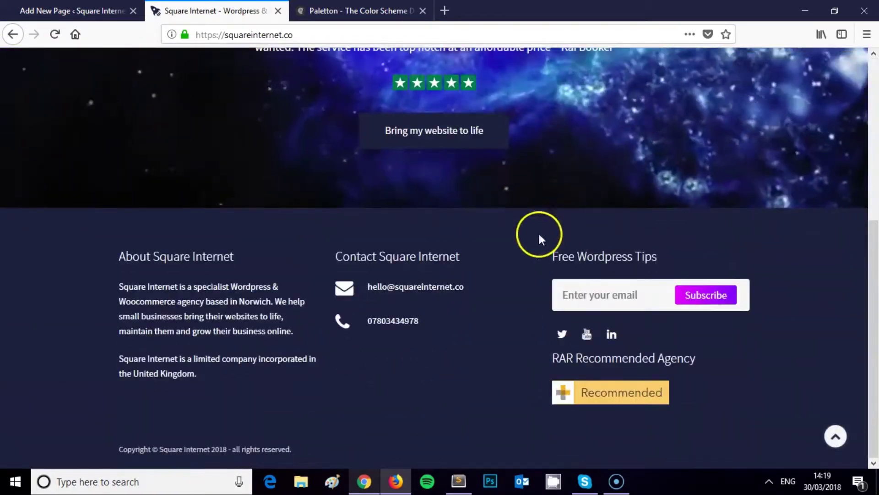
{"action": "scroll", "coordinate": [510, 308], "scroll_direction": "up", "scroll_amount": 2}
{"action": "scroll", "coordinate": [491, 210], "scroll_direction": "up", "scroll_amount": 4}
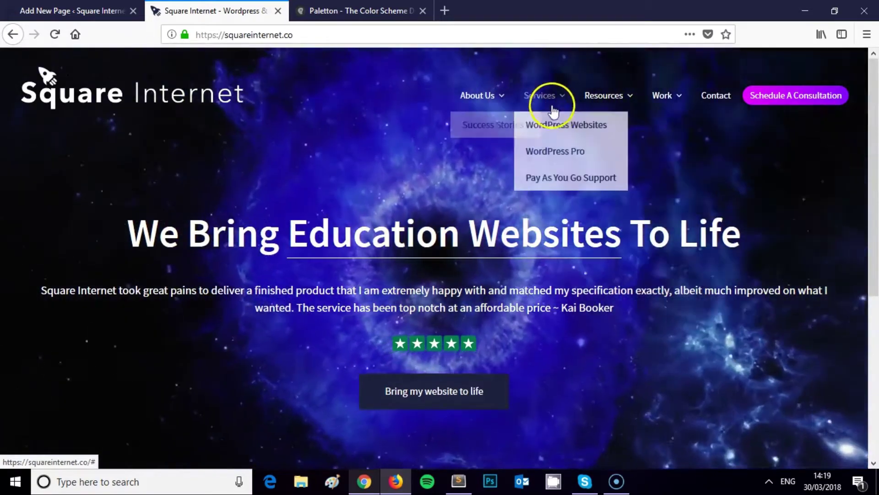
{"action": "left_click", "coordinate": [568, 178]}
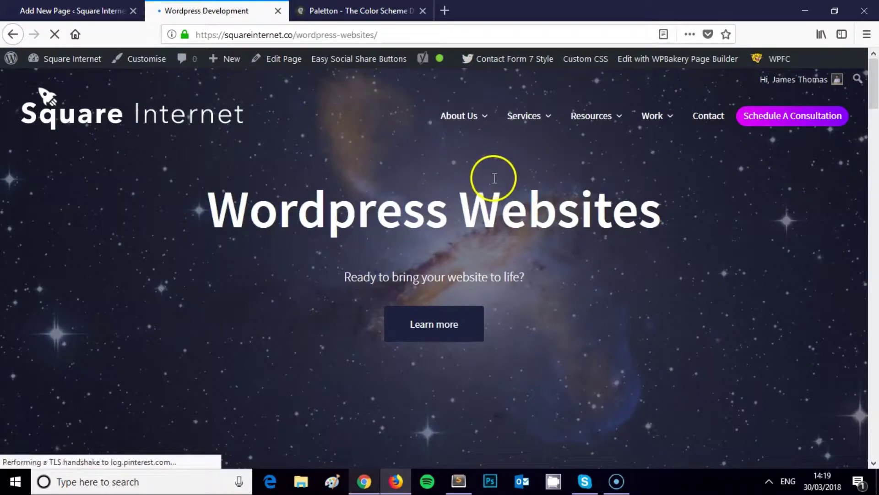
{"action": "scroll", "coordinate": [545, 247], "scroll_direction": "down", "scroll_amount": 3}
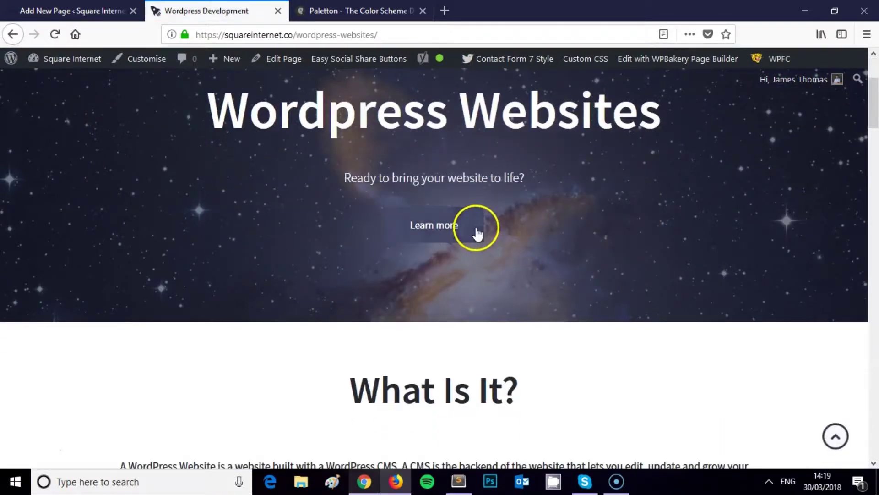
{"action": "scroll", "coordinate": [485, 215], "scroll_direction": "up", "scroll_amount": 3}
{"action": "scroll", "coordinate": [491, 201], "scroll_direction": "down", "scroll_amount": 10}
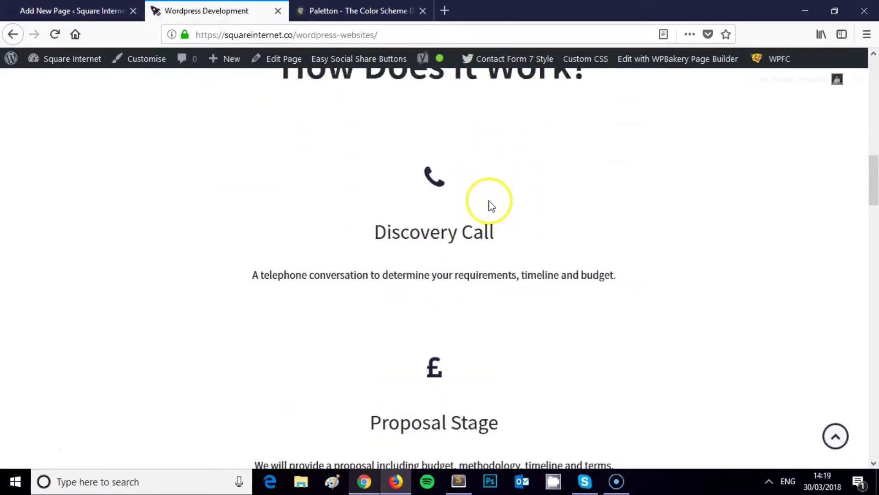
{"action": "scroll", "coordinate": [490, 200], "scroll_direction": "up", "scroll_amount": 10}
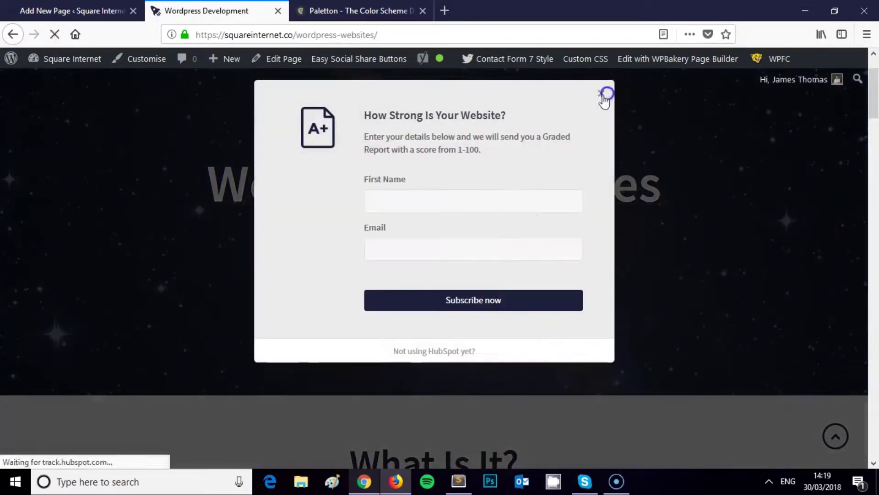
{"action": "left_click", "coordinate": [601, 94]}
{"action": "scroll", "coordinate": [540, 220], "scroll_direction": "down", "scroll_amount": 10}
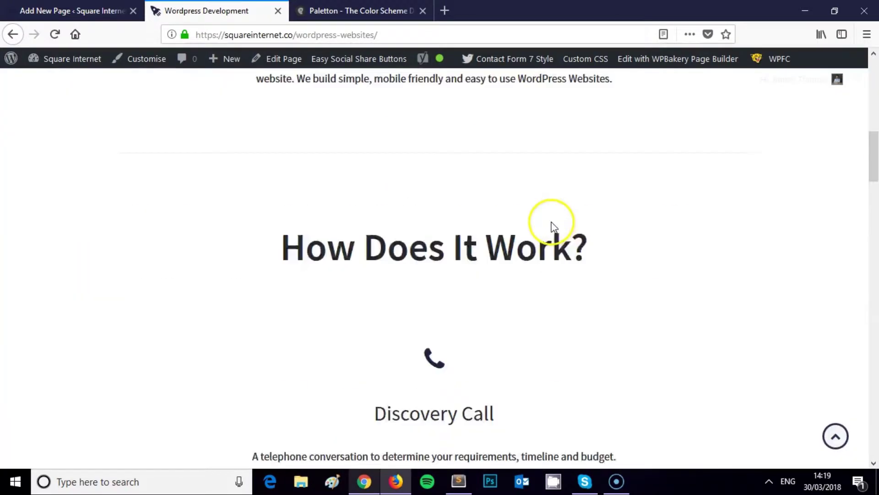
{"action": "scroll", "coordinate": [555, 220], "scroll_direction": "down", "scroll_amount": 15}
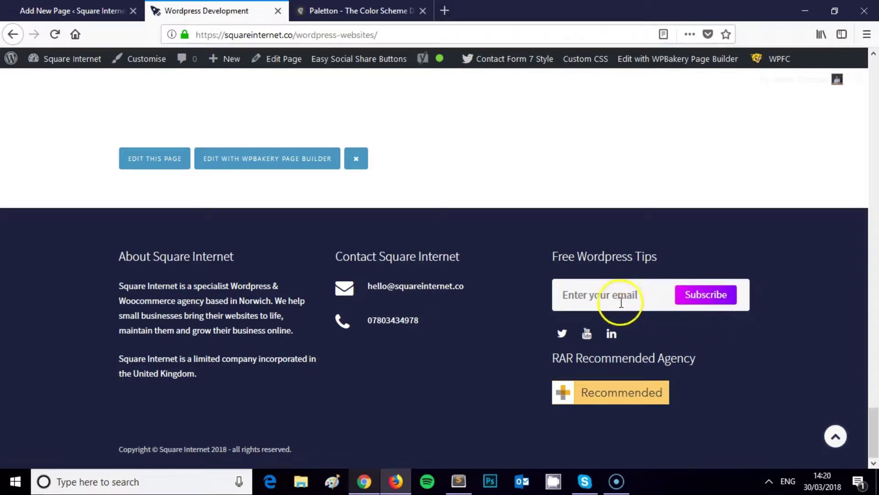
{"action": "left_click", "coordinate": [568, 295]}
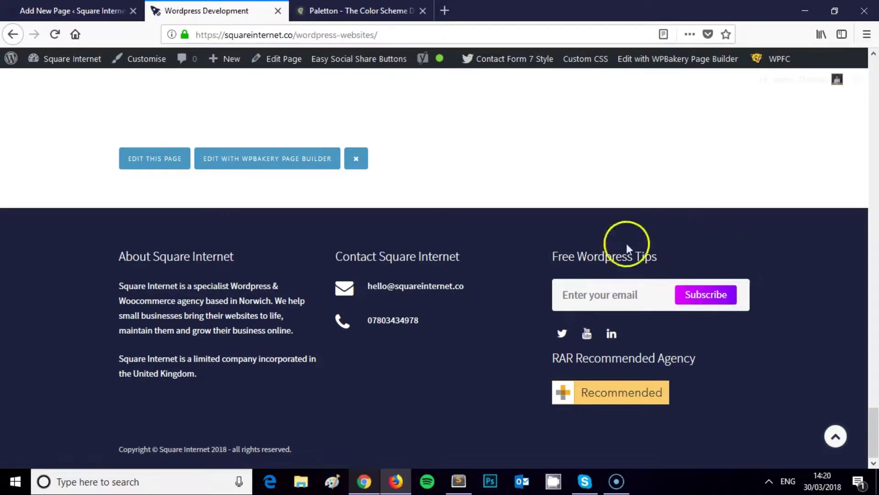
{"action": "scroll", "coordinate": [765, 248], "scroll_direction": "up", "scroll_amount": 15}
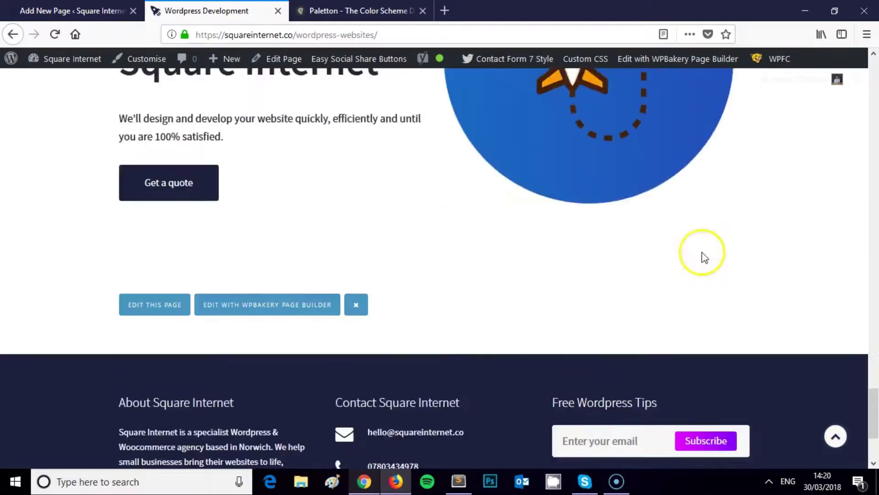
{"action": "scroll", "coordinate": [664, 254], "scroll_direction": "up", "scroll_amount": 15}
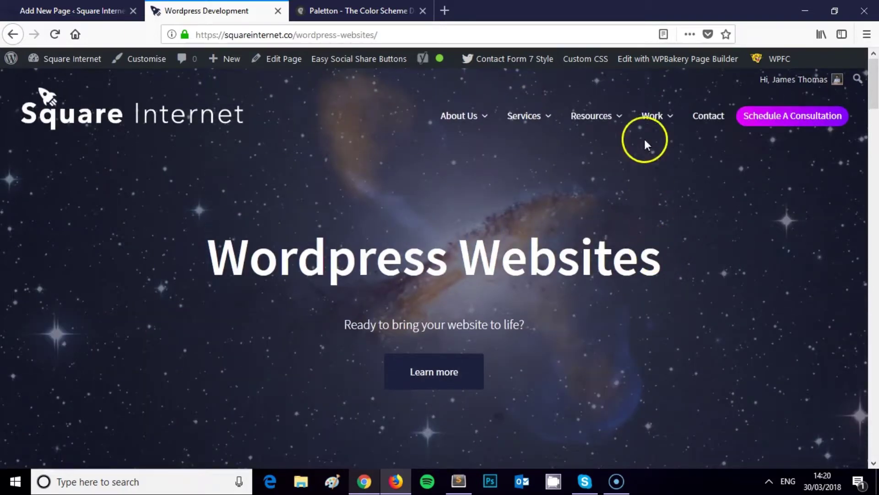
{"action": "mouse_move", "coordinate": [632, 133]}
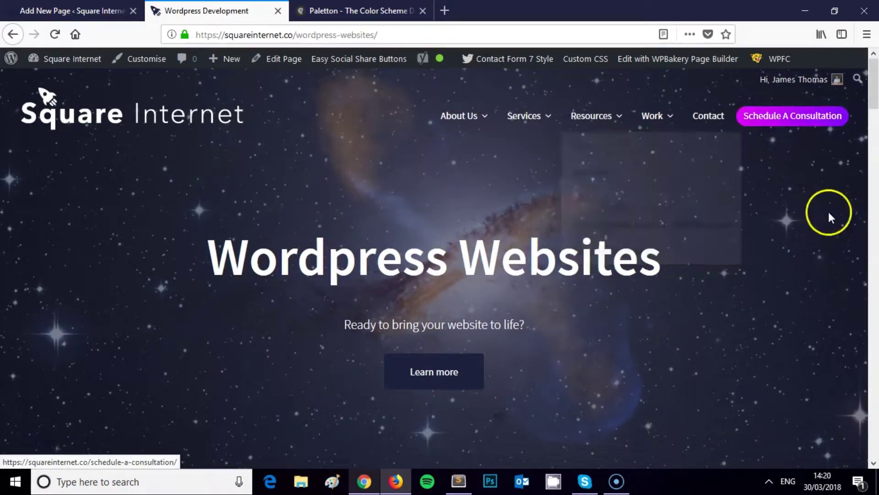
- Return to the Square Internet home page via the logo and scroll through it
{"action": "left_click", "coordinate": [232, 120]}
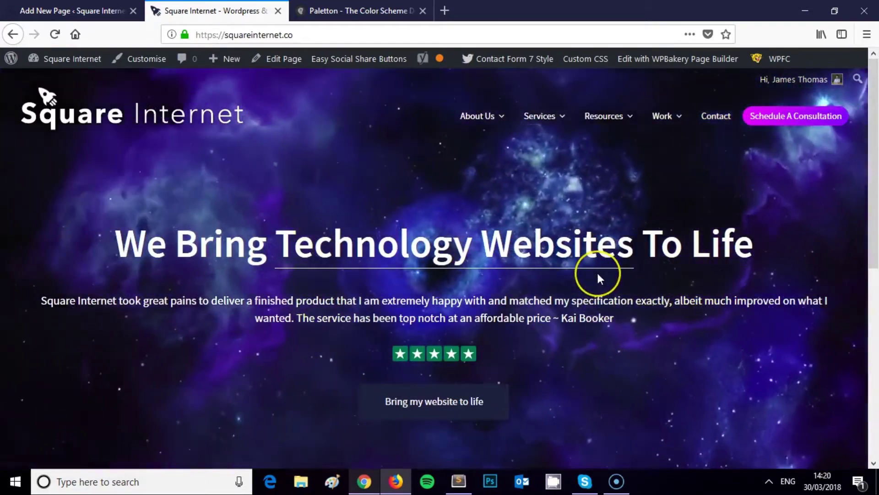
{"action": "scroll", "coordinate": [597, 270], "scroll_direction": "down", "scroll_amount": 3}
{"action": "scroll", "coordinate": [597, 271], "scroll_direction": "down", "scroll_amount": 5}
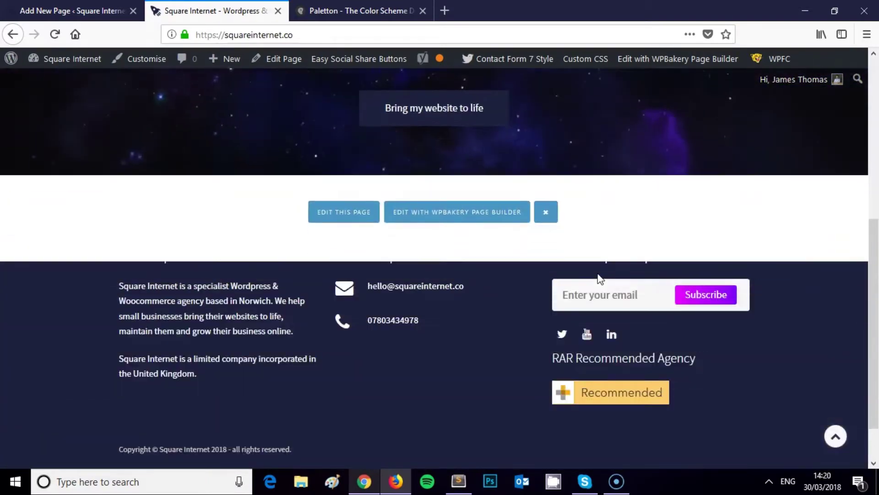
{"action": "scroll", "coordinate": [598, 274], "scroll_direction": "up", "scroll_amount": 7}
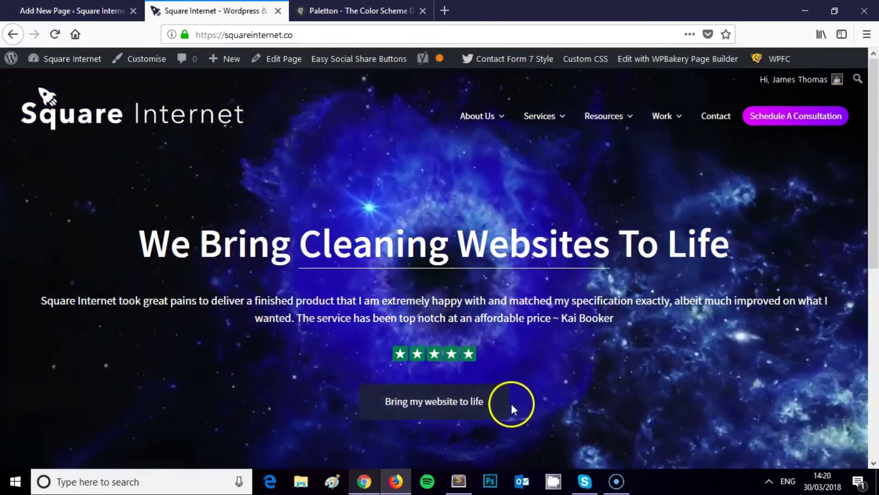
{"action": "scroll", "coordinate": [550, 398], "scroll_direction": "down", "scroll_amount": 3}
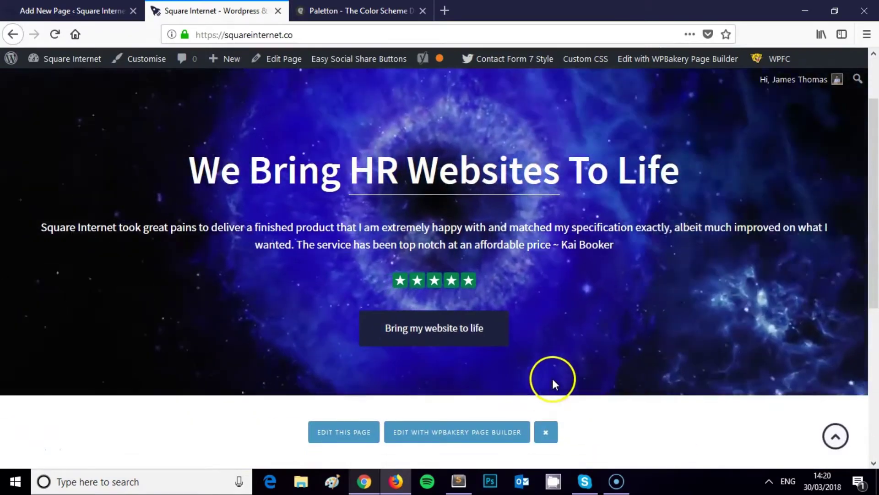
{"action": "scroll", "coordinate": [556, 347], "scroll_direction": "down", "scroll_amount": 4}
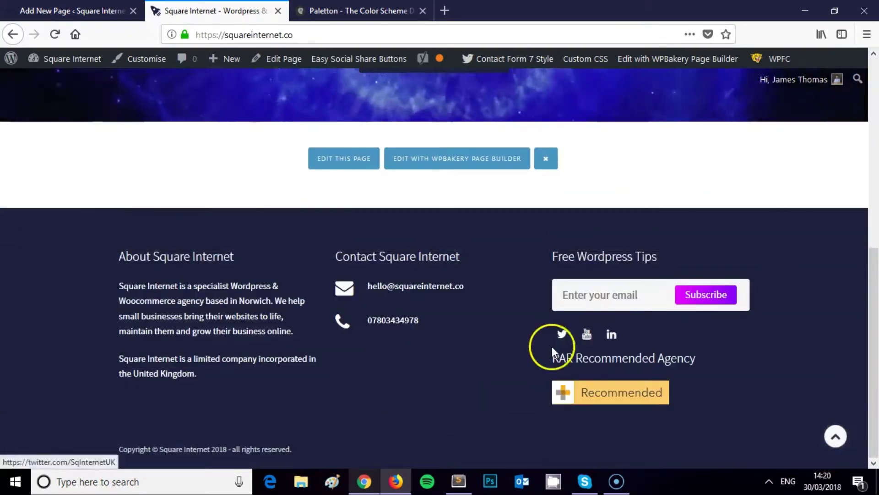
{"action": "scroll", "coordinate": [513, 346], "scroll_direction": "up", "scroll_amount": 4}
{"action": "scroll", "coordinate": [549, 344], "scroll_direction": "up", "scroll_amount": 3}
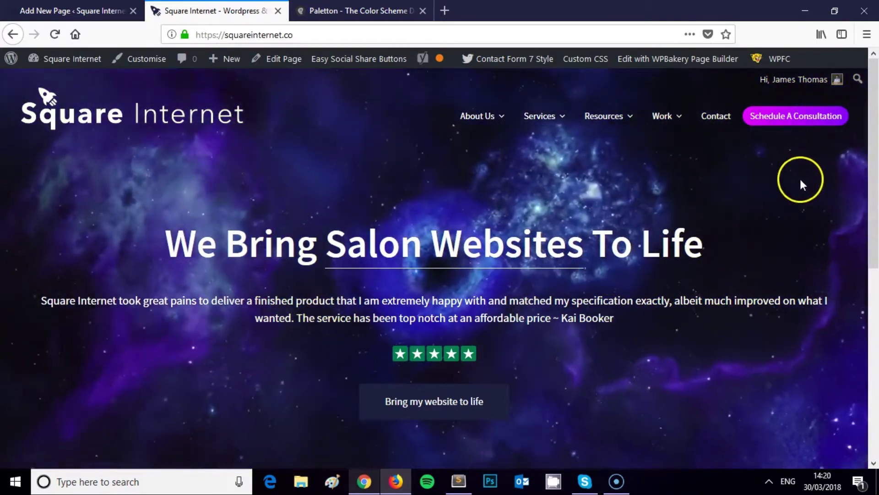
- Look over the Schedule A Consultation form, then go back to the home page
{"action": "left_click", "coordinate": [809, 117]}
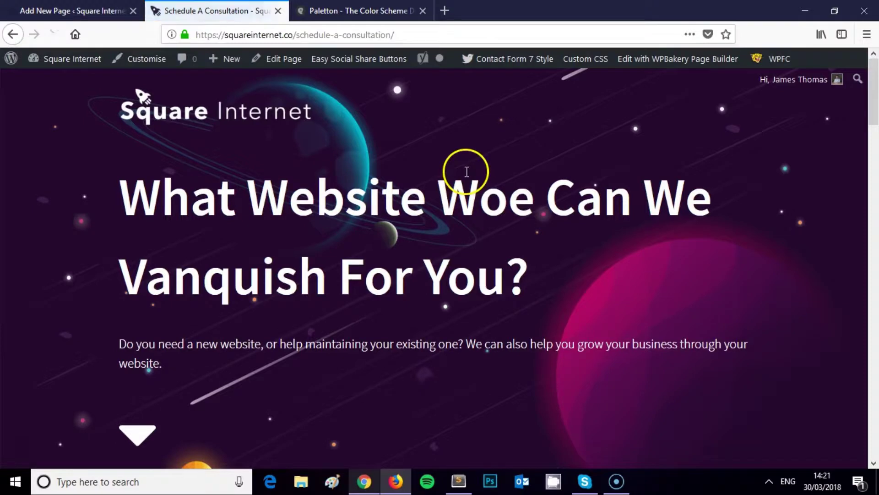
{"action": "scroll", "coordinate": [462, 178], "scroll_direction": "down", "scroll_amount": 5}
{"action": "scroll", "coordinate": [460, 182], "scroll_direction": "down", "scroll_amount": 6}
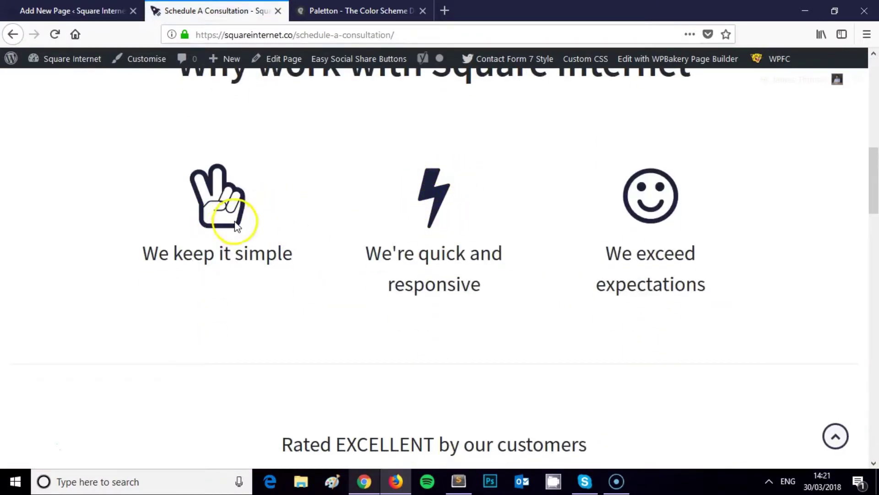
{"action": "scroll", "coordinate": [316, 209], "scroll_direction": "down", "scroll_amount": 13}
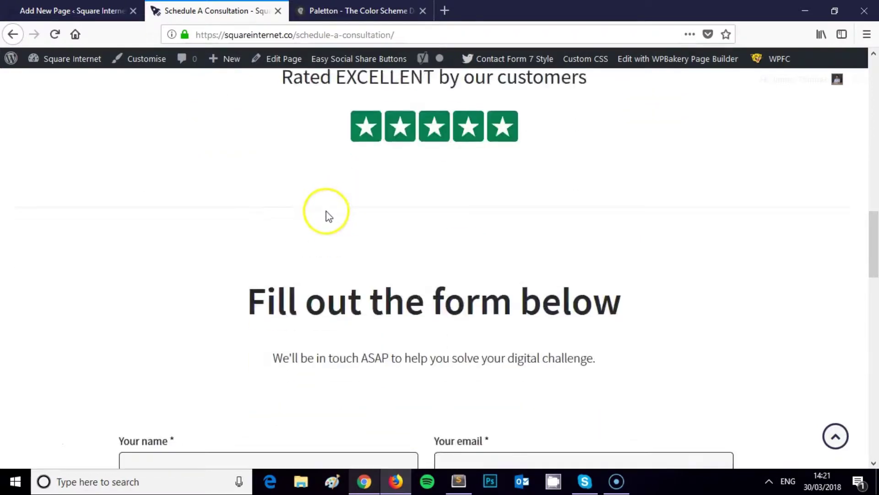
{"action": "scroll", "coordinate": [339, 216], "scroll_direction": "down", "scroll_amount": 8}
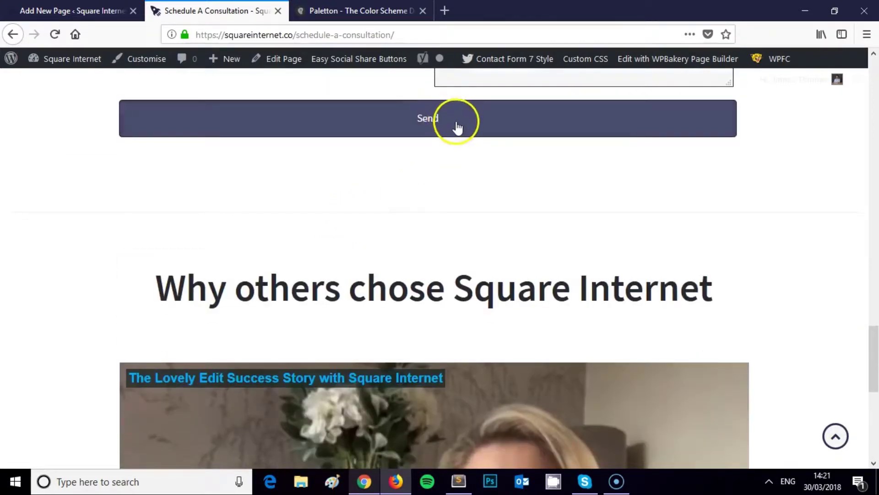
{"action": "scroll", "coordinate": [456, 138], "scroll_direction": "down", "scroll_amount": 8}
{"action": "scroll", "coordinate": [448, 174], "scroll_direction": "up", "scroll_amount": 10}
{"action": "left_click", "coordinate": [12, 34]}
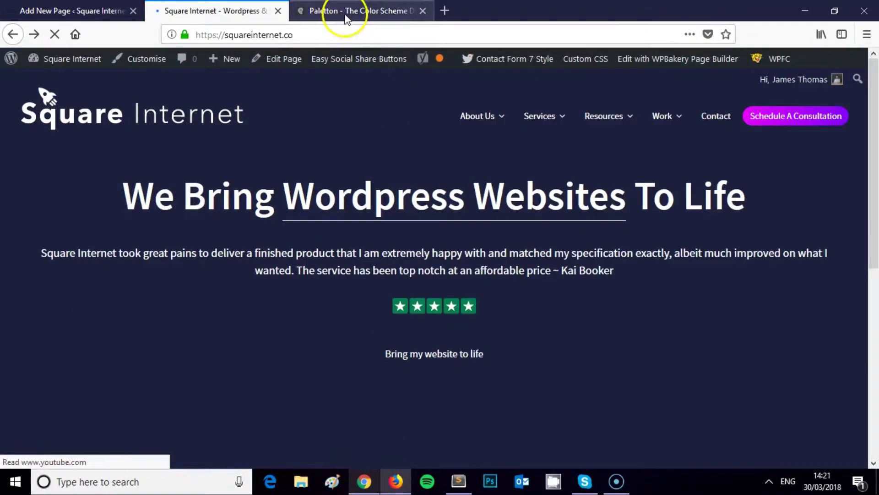
- Alternate between the 481C35 adjacent palette and the Square Internet home page, ending on Paletton
{"action": "left_click", "coordinate": [344, 10]}
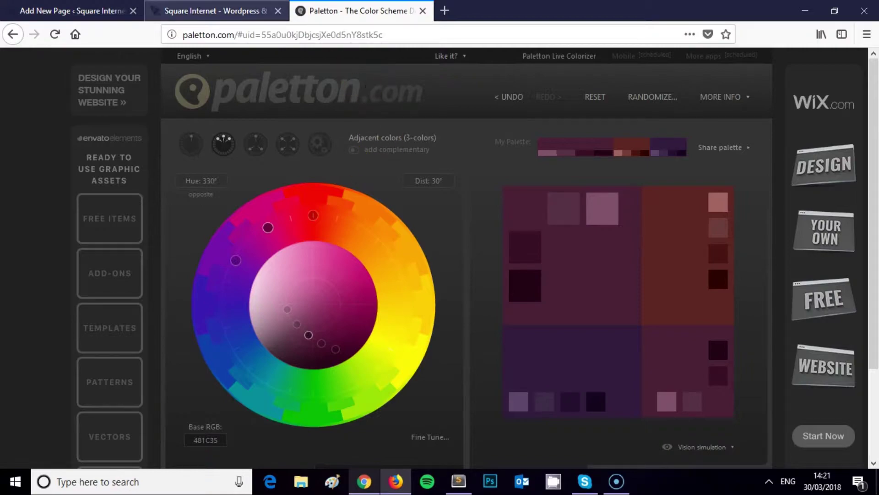
{"action": "left_click", "coordinate": [210, 10]}
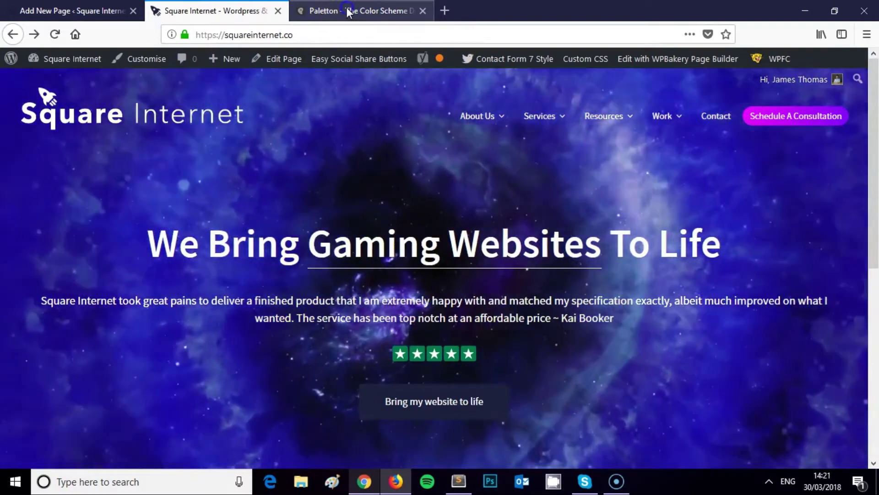
{"action": "left_click", "coordinate": [329, 14]}
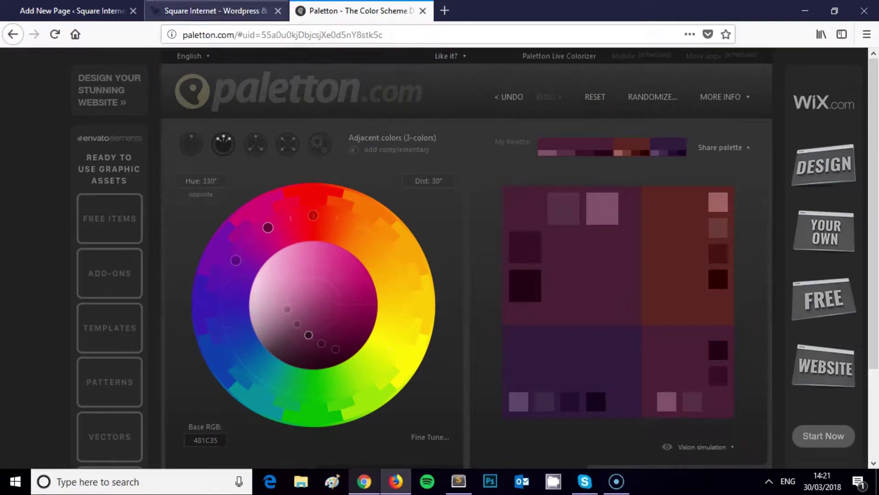
{"action": "left_click", "coordinate": [215, 11]}
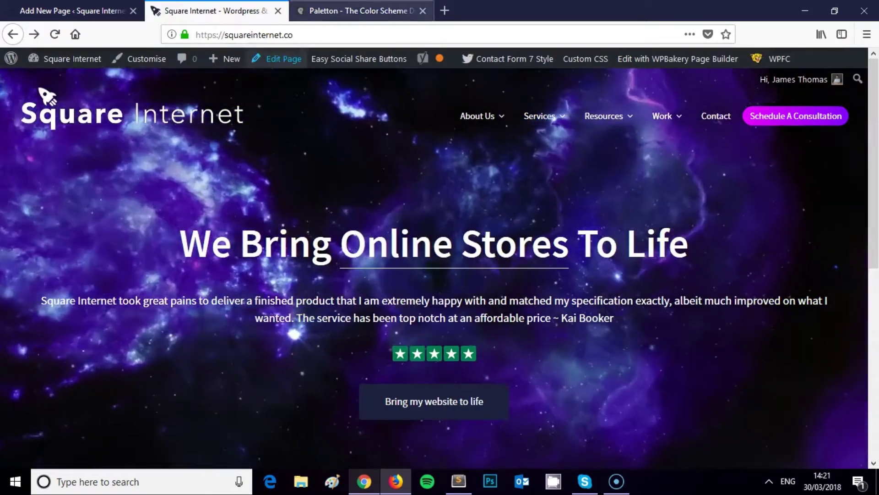
{"action": "left_click", "coordinate": [357, 11]}
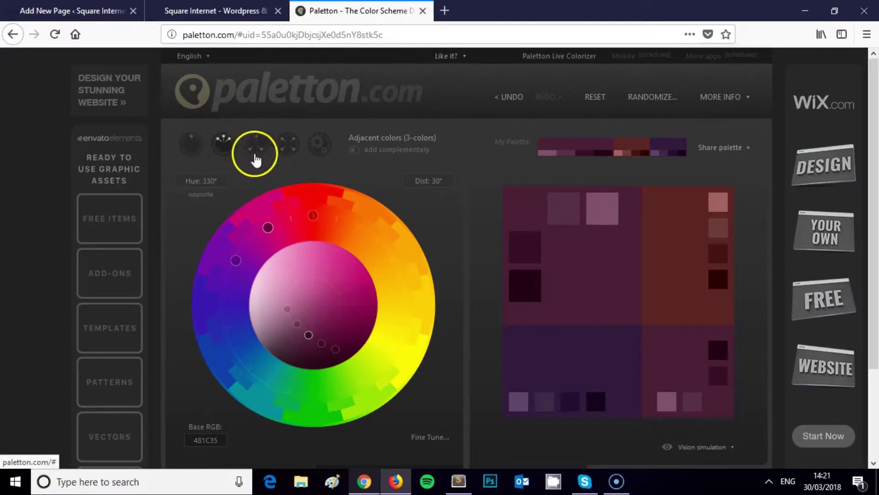
- Try the tetrad and adjacent schemes, then settle on the monochromatic scheme
{"action": "left_click", "coordinate": [289, 146]}
{"action": "left_click", "coordinate": [223, 149]}
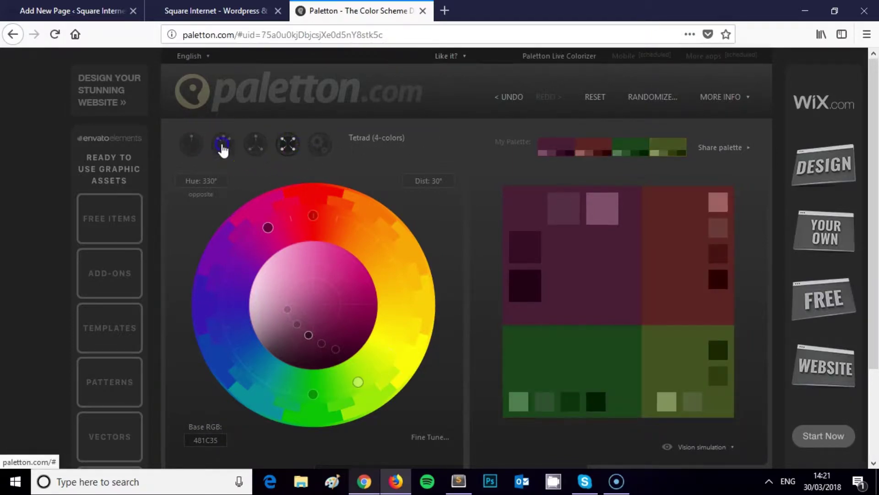
{"action": "left_click", "coordinate": [193, 143]}
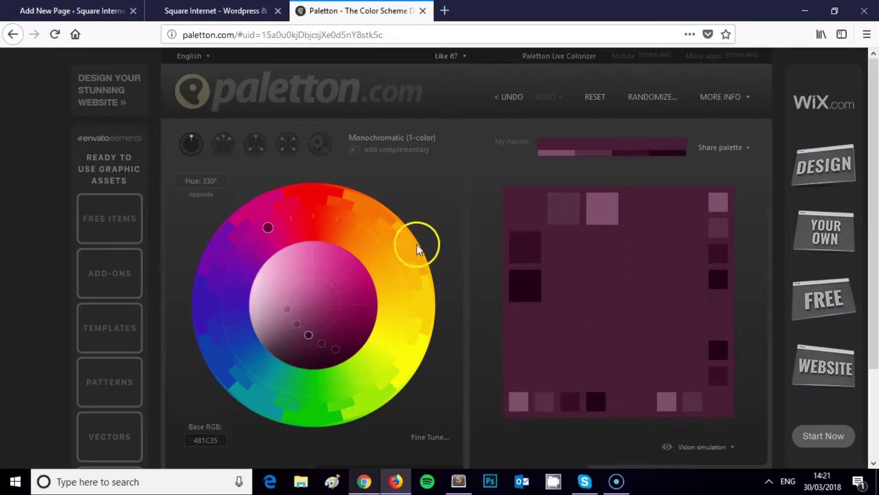
- Replace base hex 481C35 with 1D213E so the palette turns navy at hue 250°
{"action": "scroll", "coordinate": [376, 278], "scroll_direction": "down", "scroll_amount": 3}
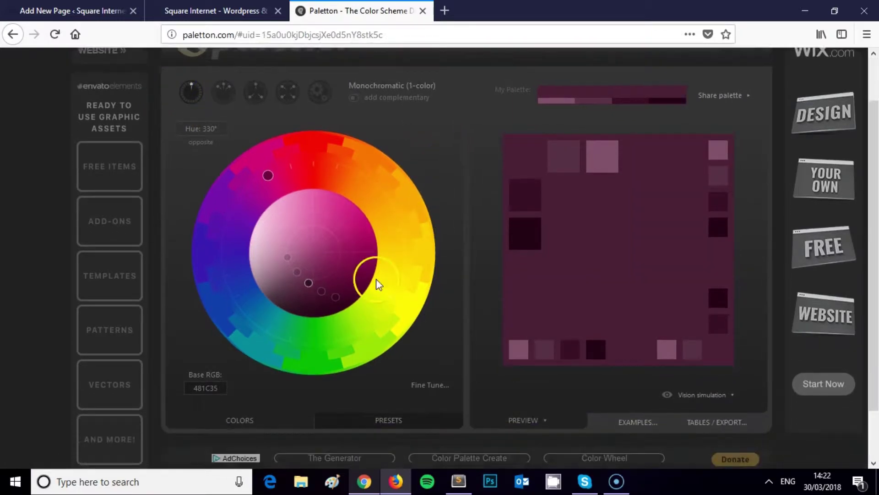
{"action": "left_click", "coordinate": [209, 366]}
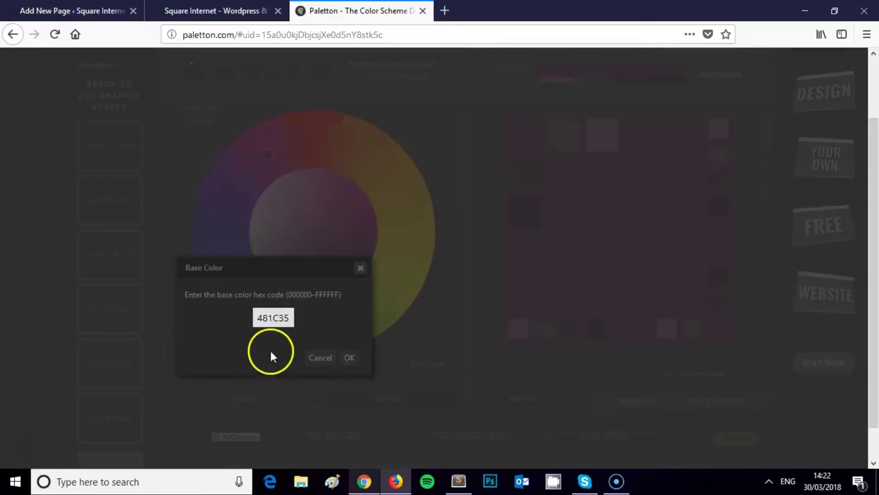
{"action": "left_click_drag", "start_coordinate": [279, 318], "coordinate": [273, 317]}
{"action": "key", "text": "BackSpace"}
{"action": "double_click", "coordinate": [281, 318]}
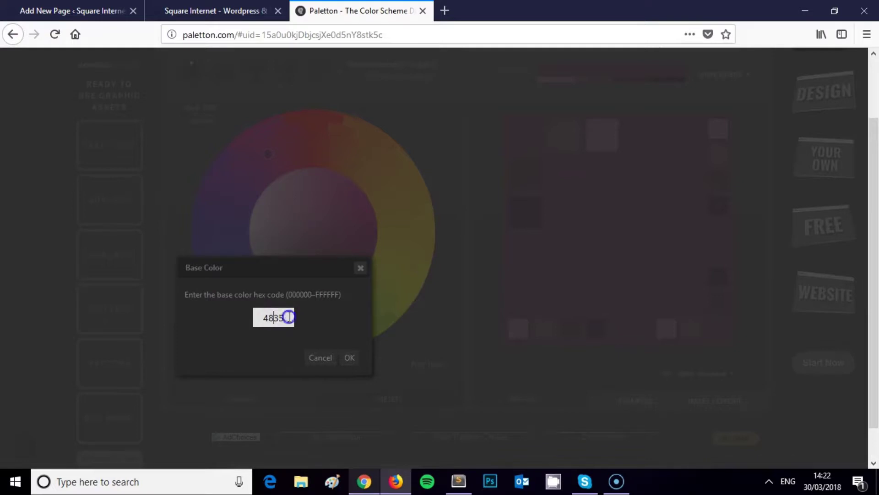
{"action": "type", "text": "1d213e"}
{"action": "left_click", "coordinate": [361, 357]}
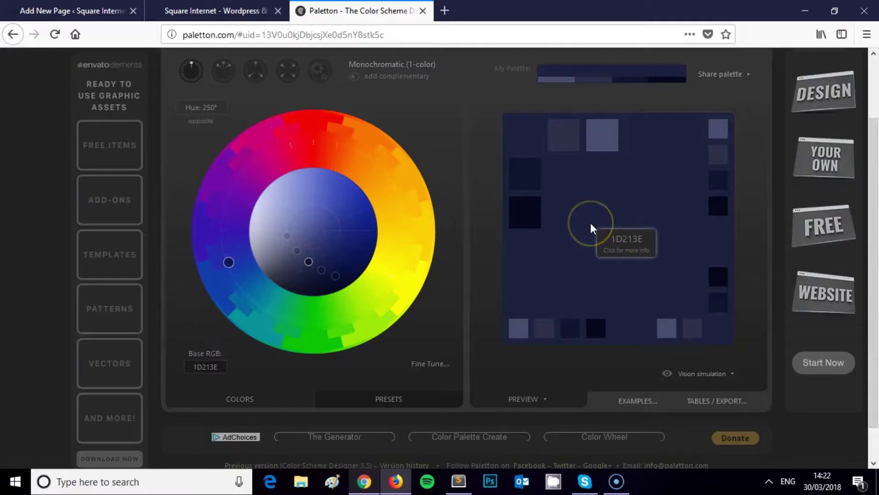
- Inspect the main 1D213E shade's colour details and select its hex code
{"action": "left_click", "coordinate": [590, 238]}
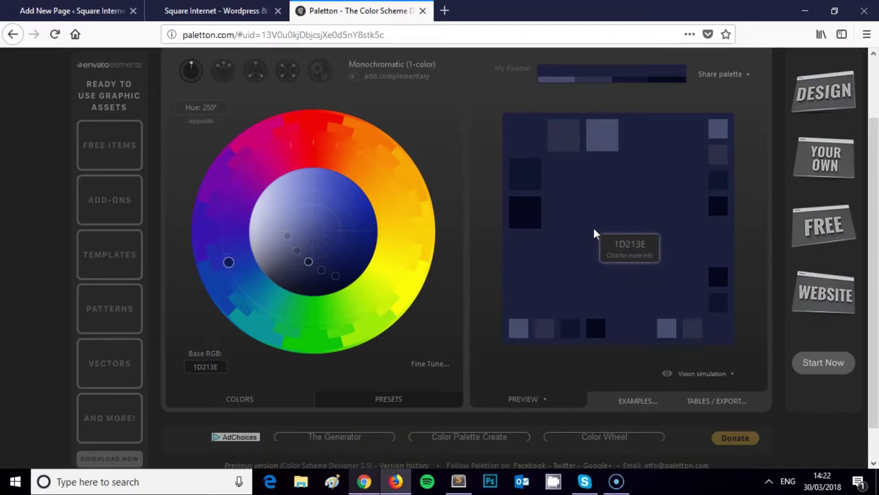
{"action": "left_click", "coordinate": [602, 227]}
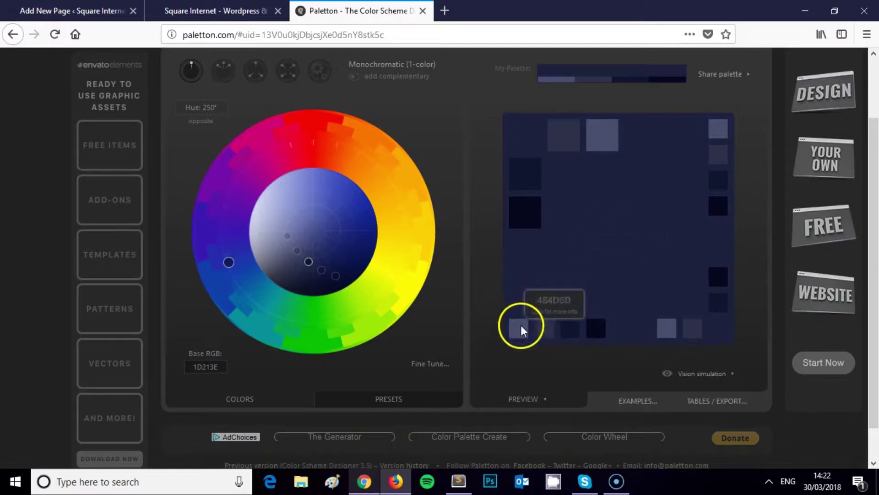
{"action": "left_click", "coordinate": [601, 247]}
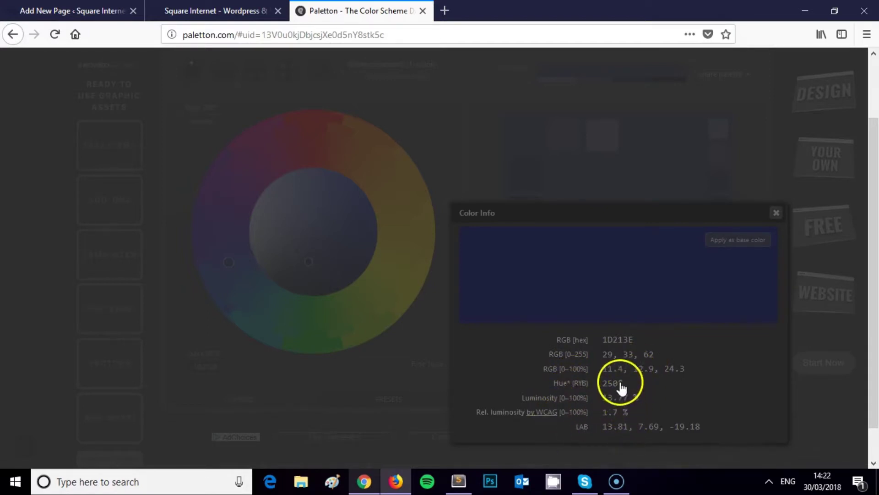
{"action": "left_click", "coordinate": [617, 341]}
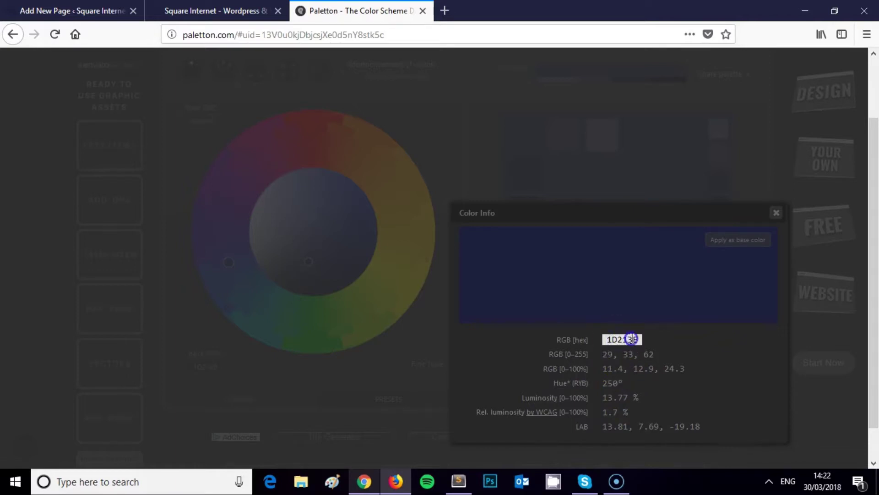
{"action": "double_click", "coordinate": [623, 339]}
{"action": "left_click", "coordinate": [777, 214]}
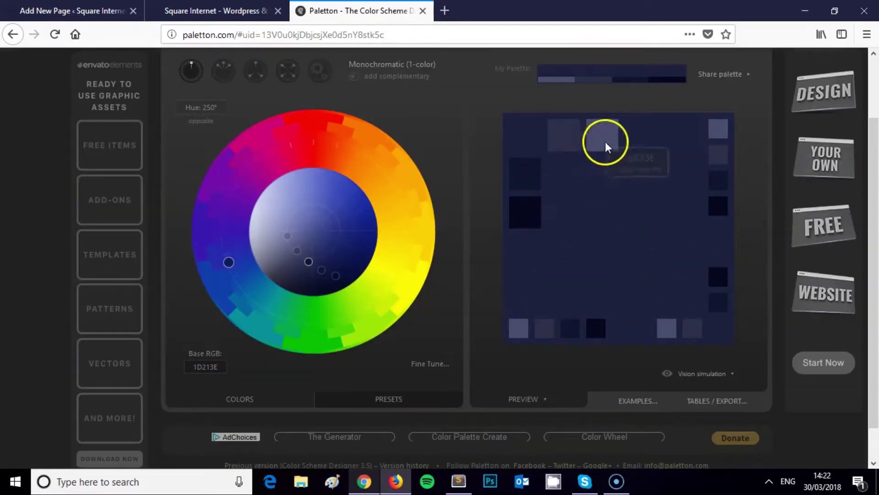
- Check the 484D6D, 2C3048 and 10142E shades, then switch to the Square Internet site tab
{"action": "left_click", "coordinate": [520, 331]}
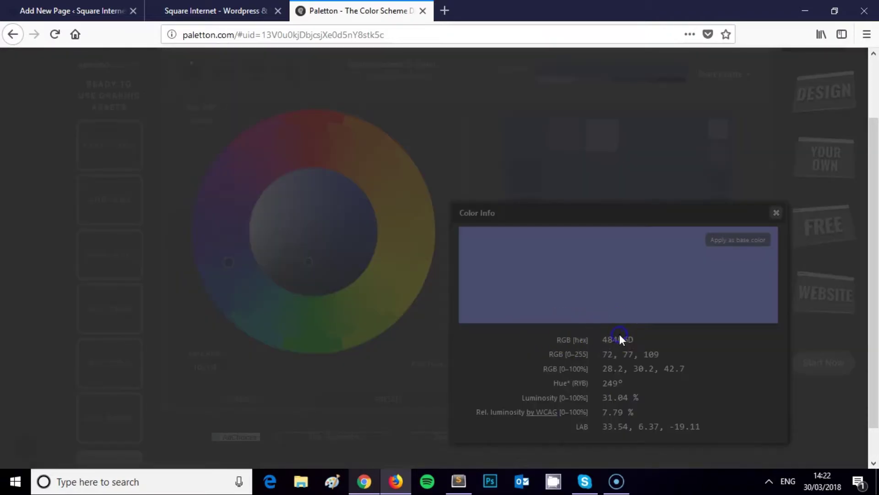
{"action": "left_click", "coordinate": [775, 213]}
{"action": "left_click", "coordinate": [543, 332]}
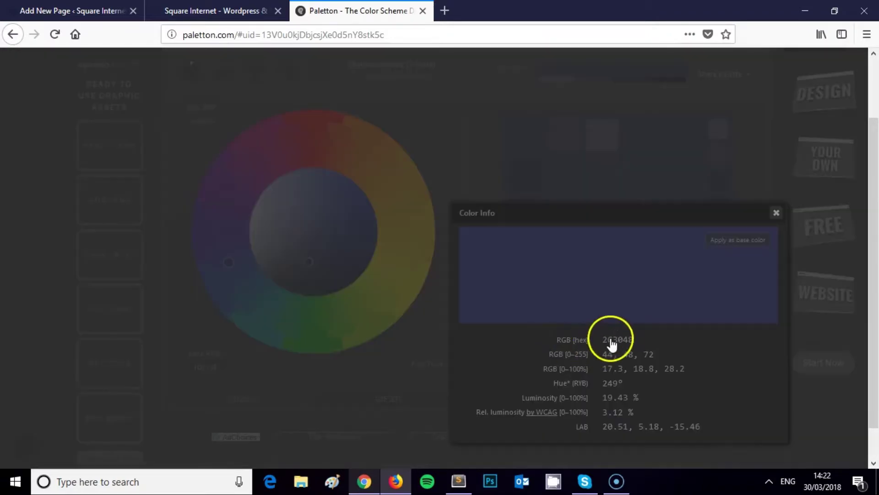
{"action": "left_click", "coordinate": [777, 214]}
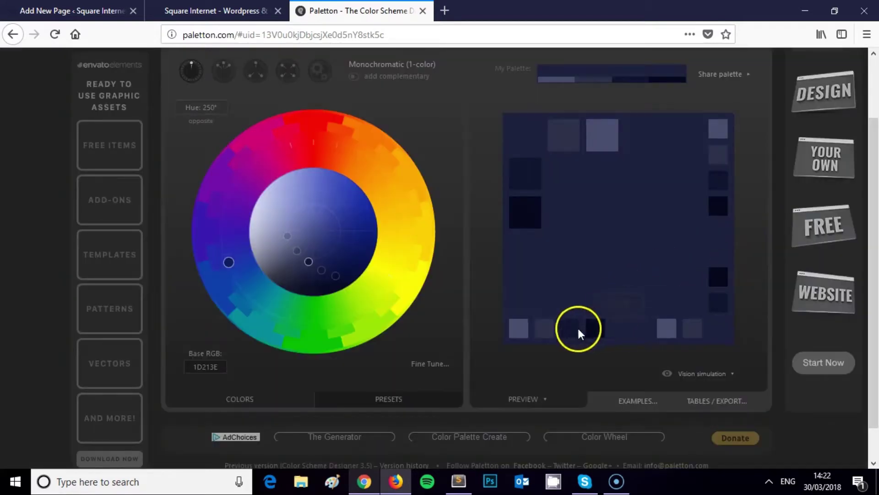
{"action": "left_click", "coordinate": [577, 328]}
{"action": "left_click", "coordinate": [776, 213]}
{"action": "scroll", "coordinate": [546, 177], "scroll_direction": "up", "scroll_amount": 3}
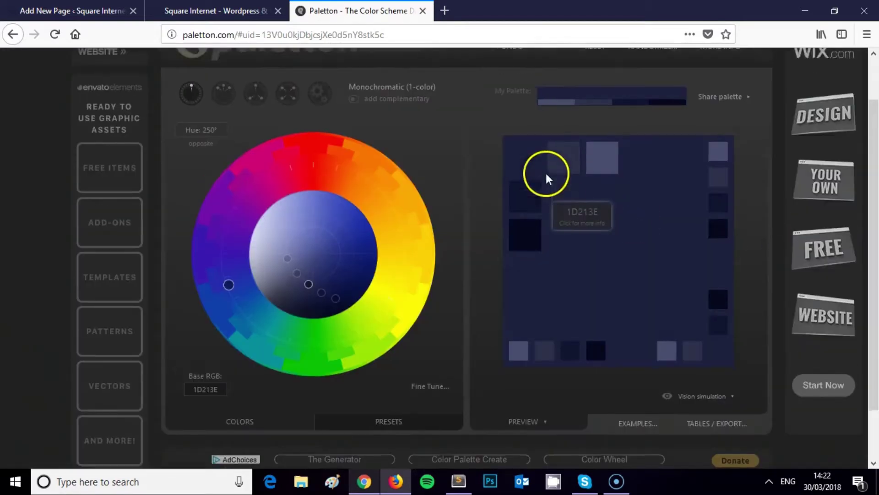
{"action": "left_click", "coordinate": [211, 10]}
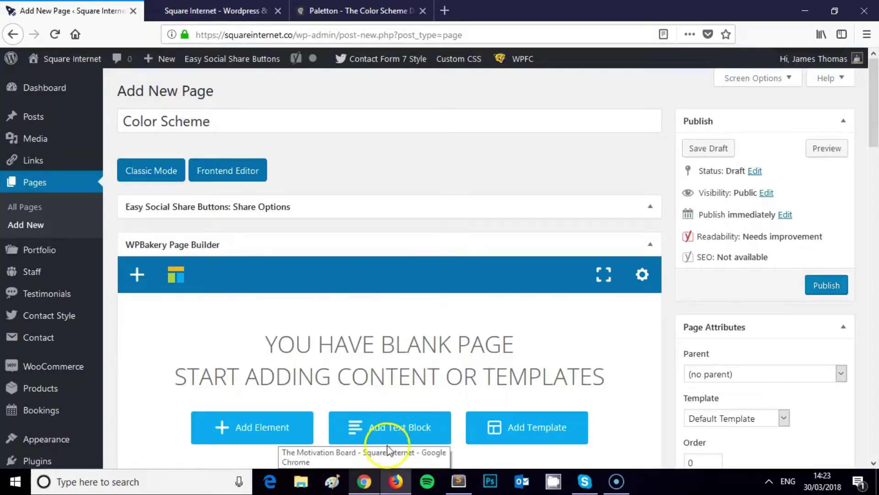
- Bring up the Chrome window showing Square Internet's 'The MOTIVATION Board' page
{"action": "left_click", "coordinate": [370, 484]}
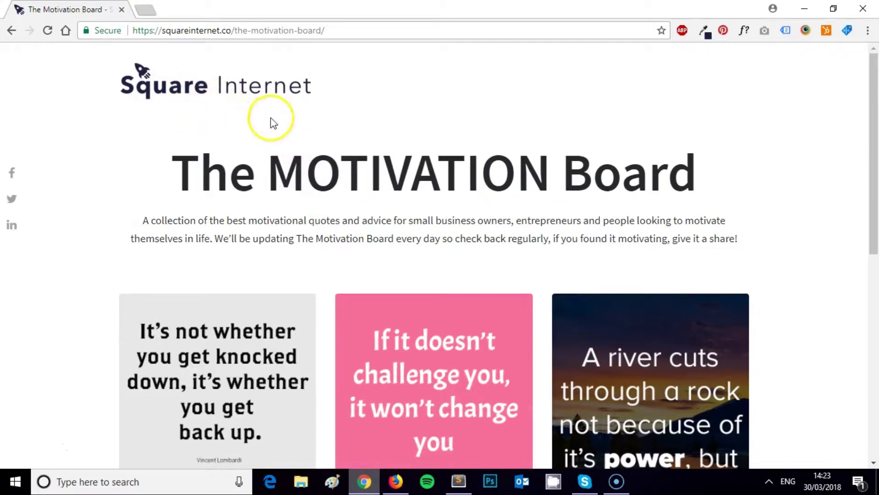
- Sample colour #ebad6a from the Motivation Board page with the Eye Dropper, then return to Paletton
{"action": "left_click", "coordinate": [705, 31]}
{"action": "left_click", "coordinate": [454, 94]}
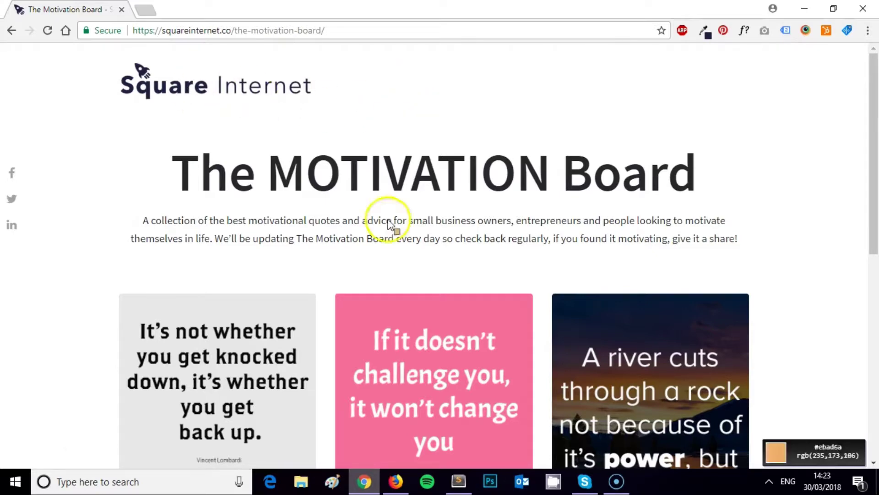
{"action": "left_click", "coordinate": [396, 481]}
{"action": "left_click", "coordinate": [382, 11]}
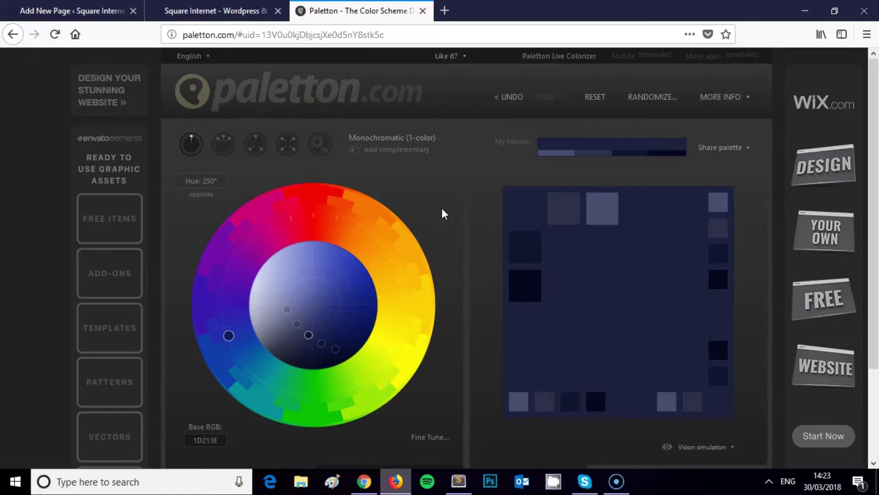
- Compare the adjacent, tetrad and triad schemes, ending back on monochromatic
{"action": "left_click", "coordinate": [223, 143]}
{"action": "left_click", "coordinate": [255, 143]}
{"action": "left_click", "coordinate": [291, 142]}
{"action": "left_click", "coordinate": [253, 142]}
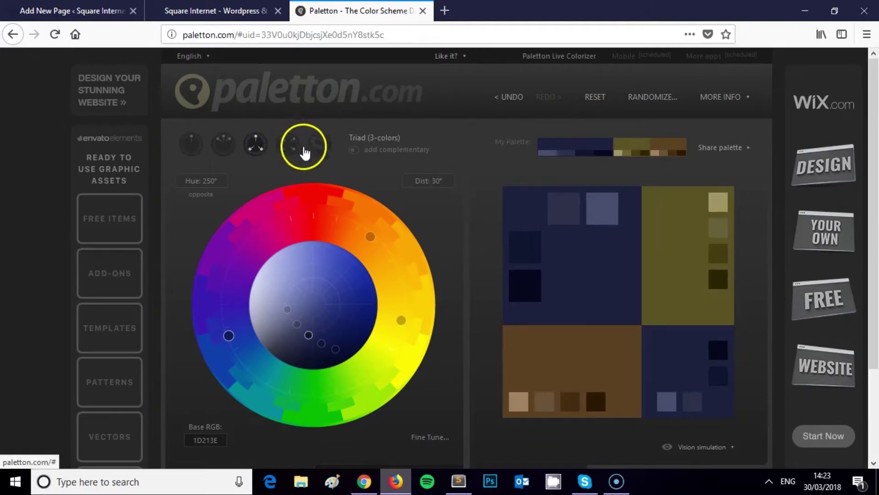
{"action": "left_click", "coordinate": [223, 145]}
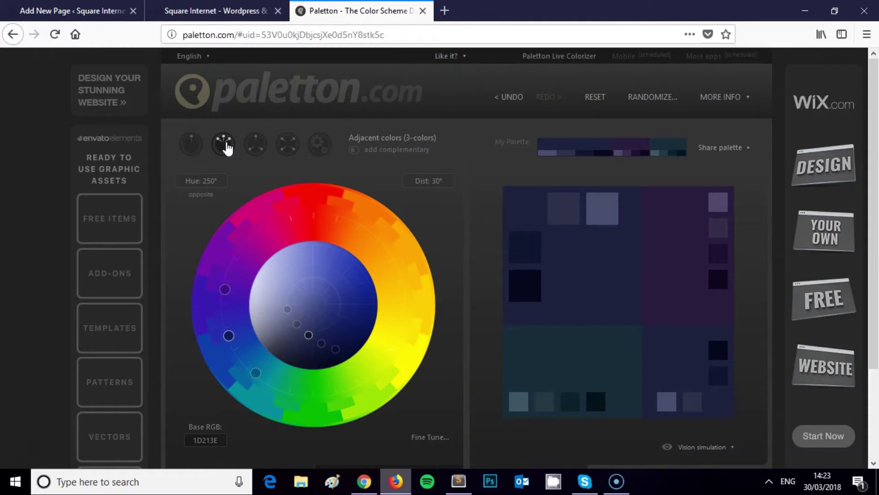
{"action": "left_click", "coordinate": [255, 146]}
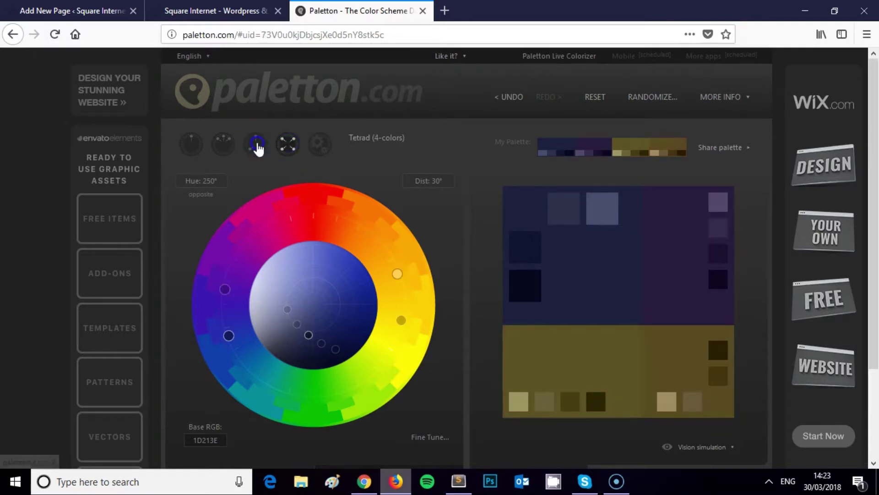
{"action": "left_click", "coordinate": [198, 146]}
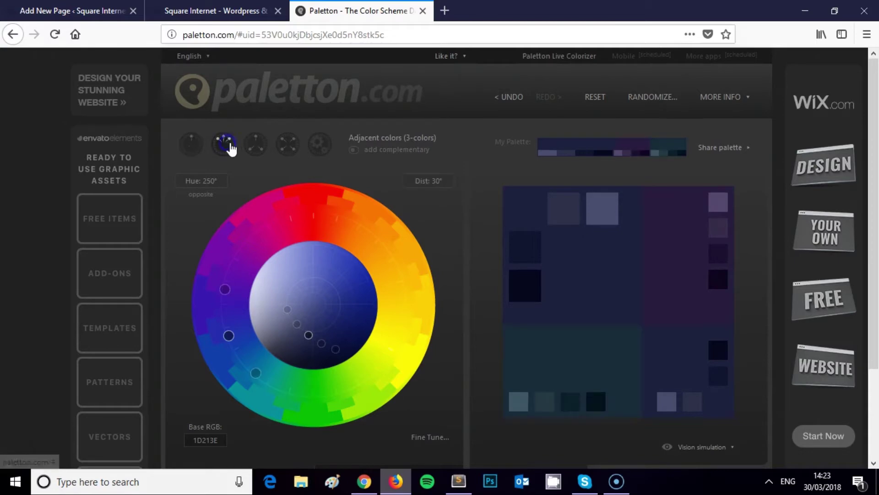
- Cycle the schemes again and settle on a triad of 1D213E navy, olive and brown
{"action": "left_click", "coordinate": [256, 146]}
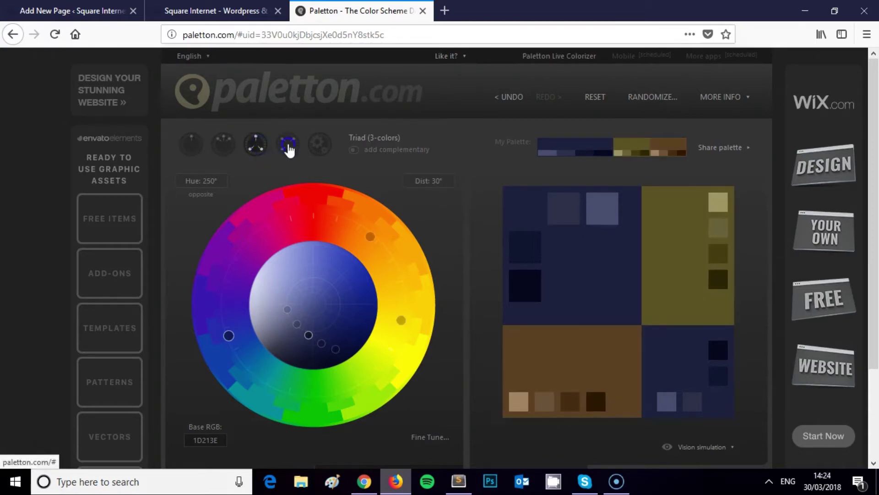
{"action": "left_click", "coordinate": [283, 151]}
{"action": "left_click", "coordinate": [223, 144]}
{"action": "left_click", "coordinate": [192, 145]}
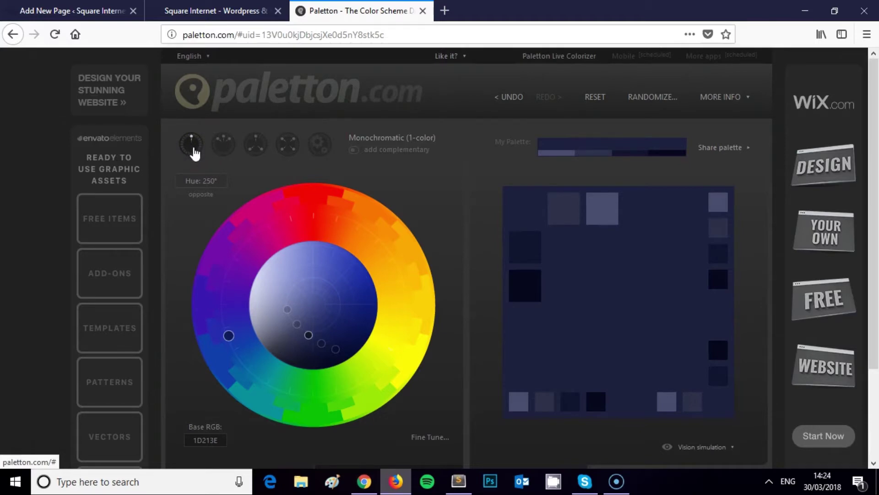
{"action": "left_click", "coordinate": [225, 144]}
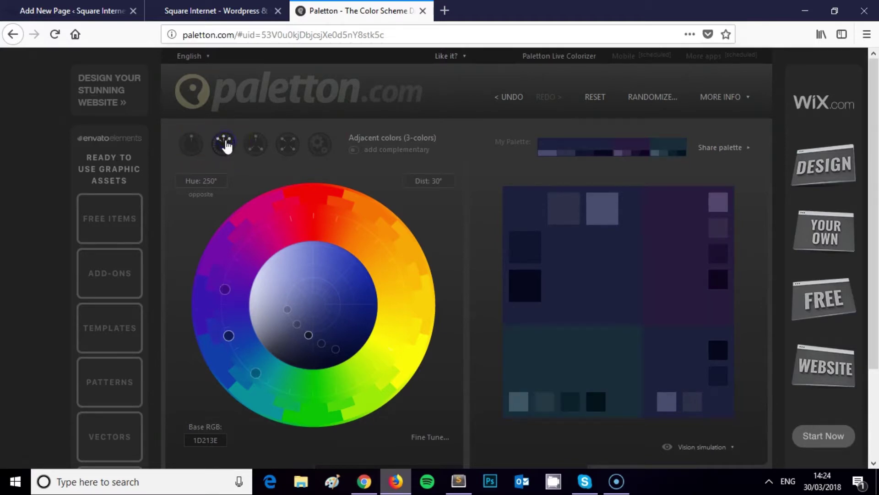
{"action": "left_click", "coordinate": [249, 147]}
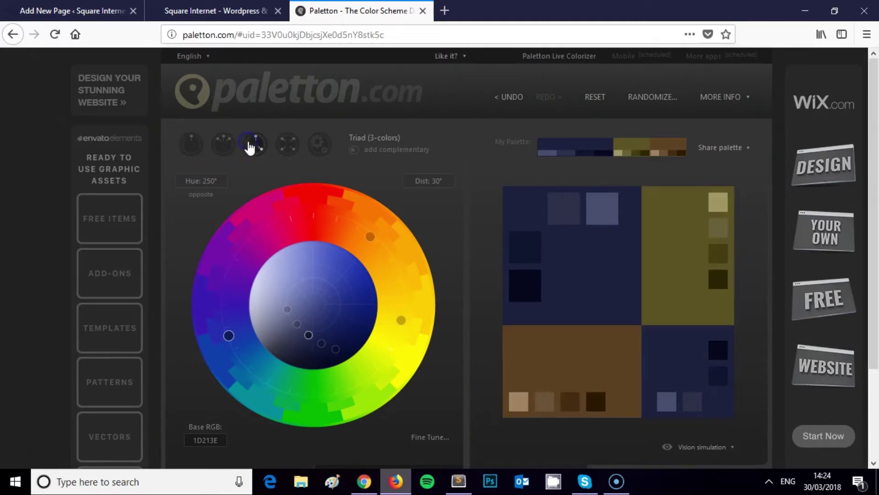
{"action": "left_click", "coordinate": [350, 178]}
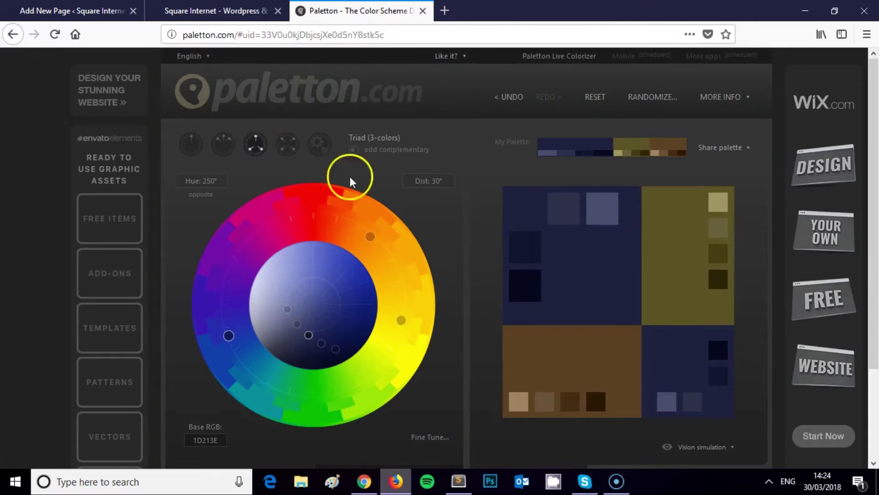